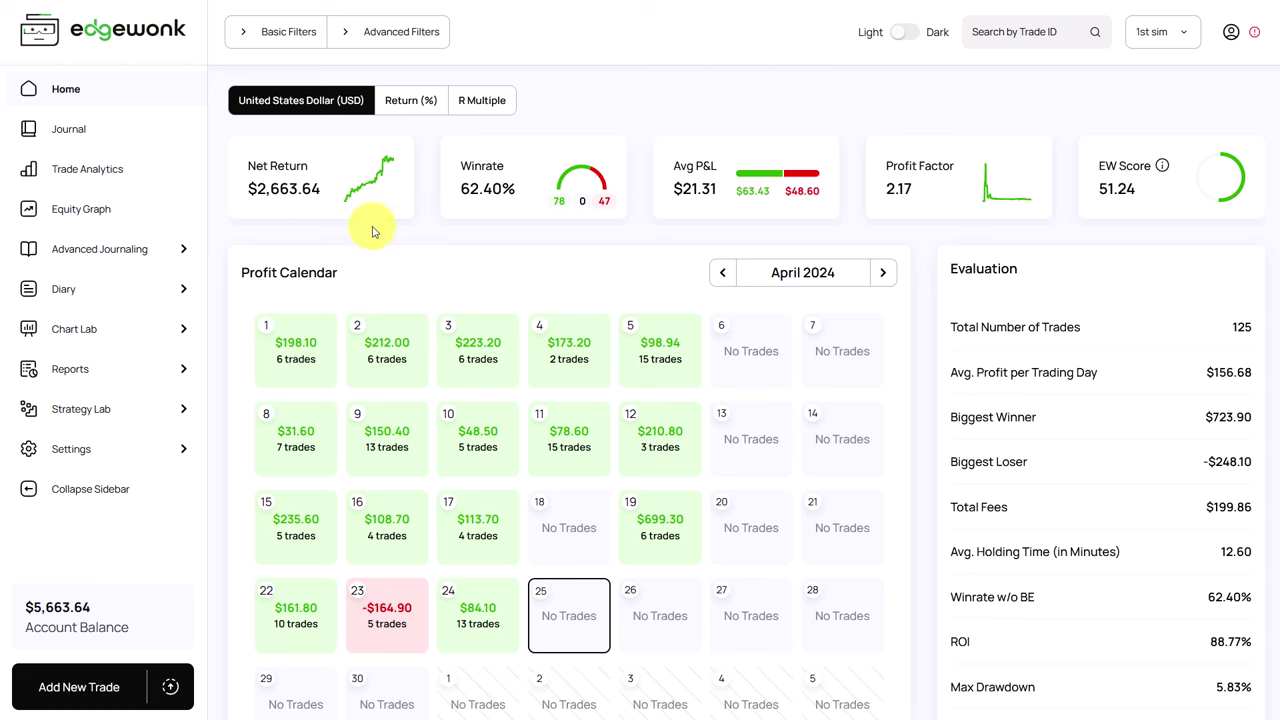
Step: Show the Chart Lab Efficiency chart of trade efficiency across all trades
left_click(143, 333)
left_click(88, 465)
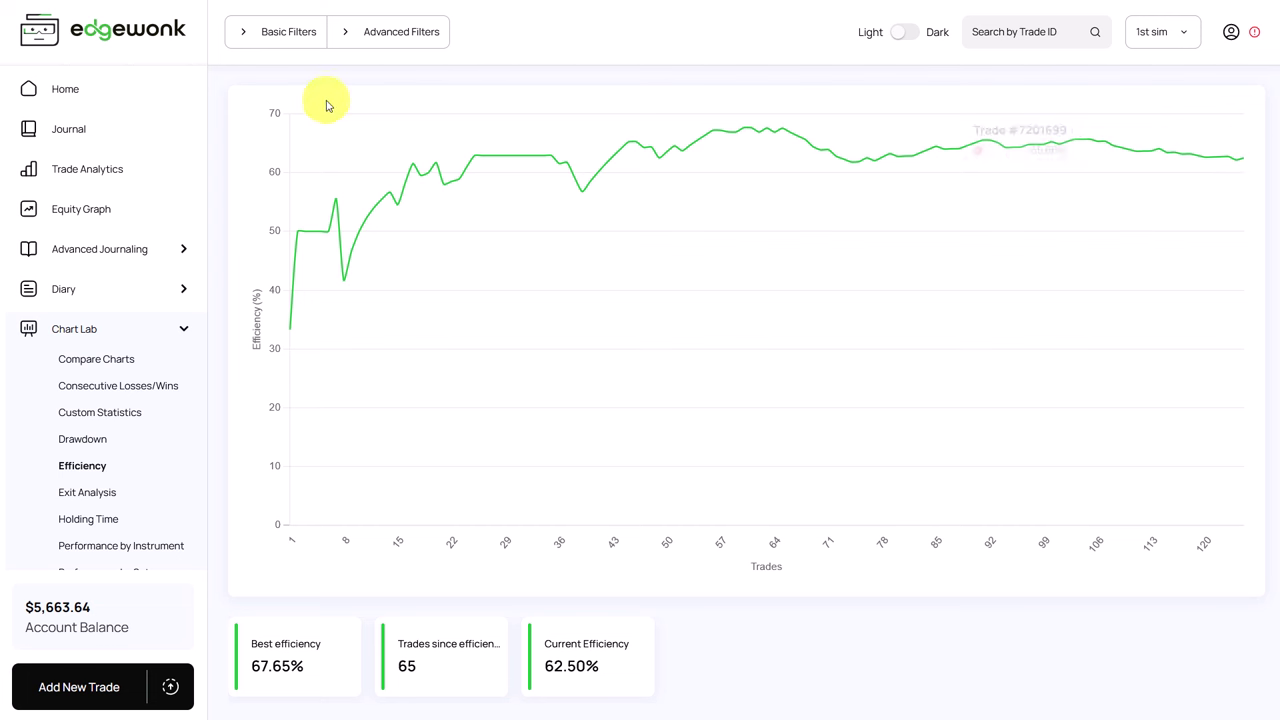
Step: Open the Journal and scroll through the table of all 125 trades
left_click(132, 128)
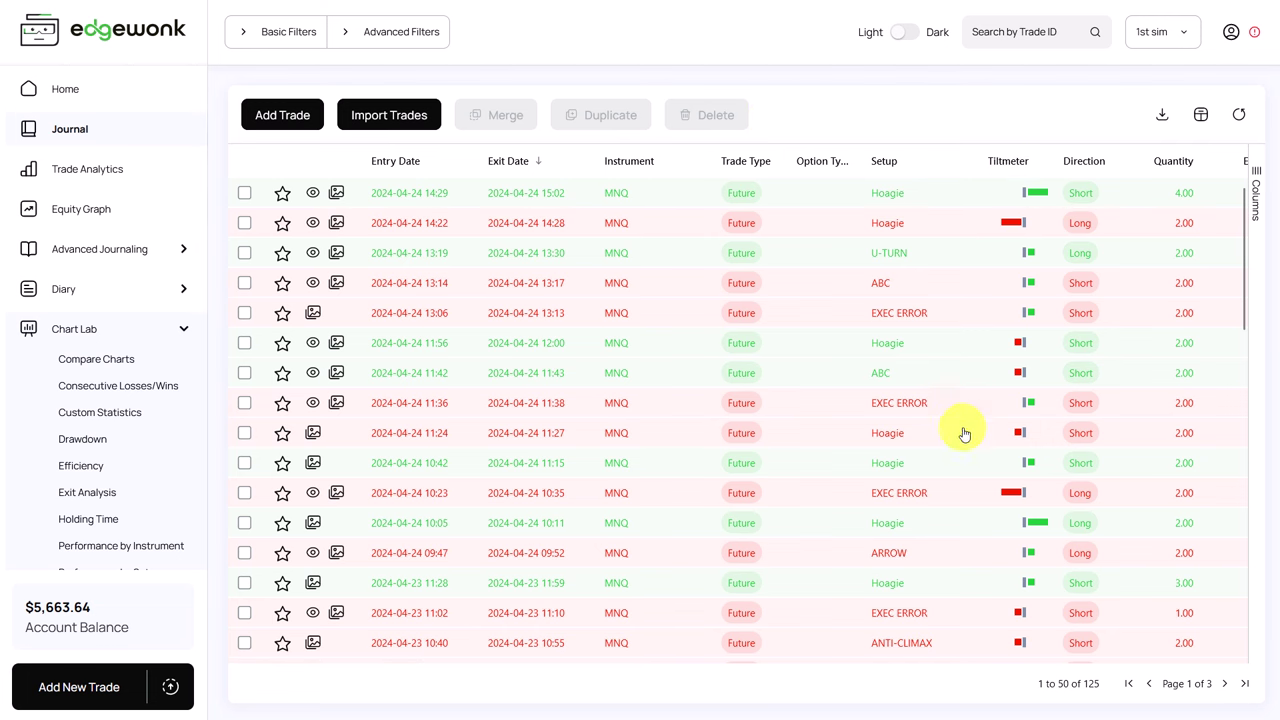
scroll(960, 440, "down", 2)
scroll(960, 450, "down", 3)
scroll(958, 452, "down", 2)
scroll(958, 452, "down", 2)
scroll(958, 450, "up", 5)
scroll(957, 449, "up", 2)
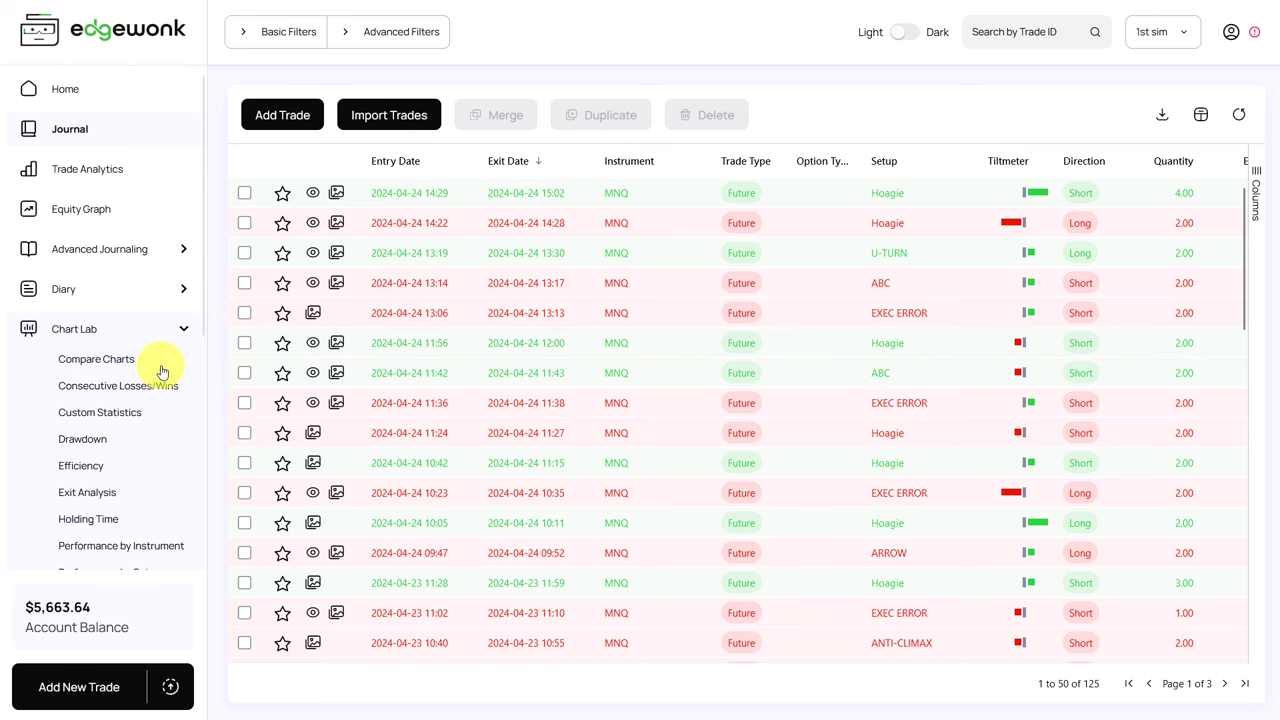
scroll(137, 390, "down", 1)
Step: Show the Chart Lab Trade Comments chart of returns grouped by entry comment
scroll(137, 390, "down", 1)
left_click(99, 516)
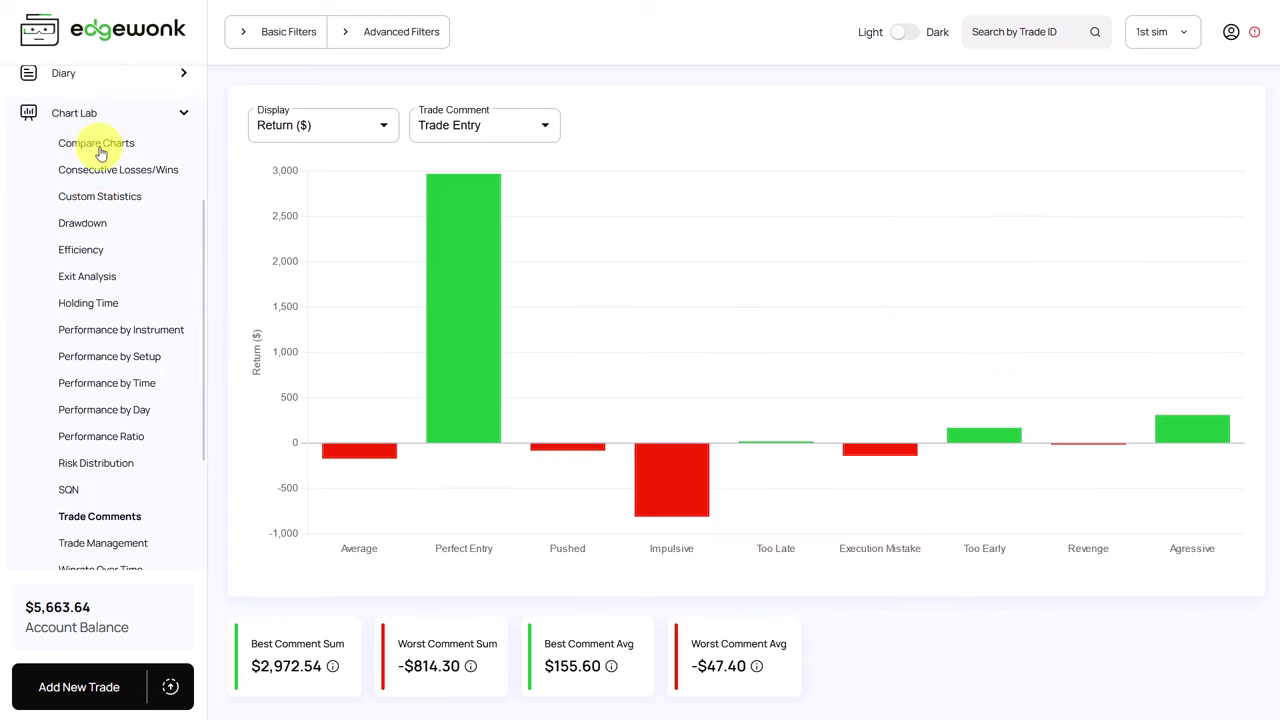
scroll(97, 175, "up", 3)
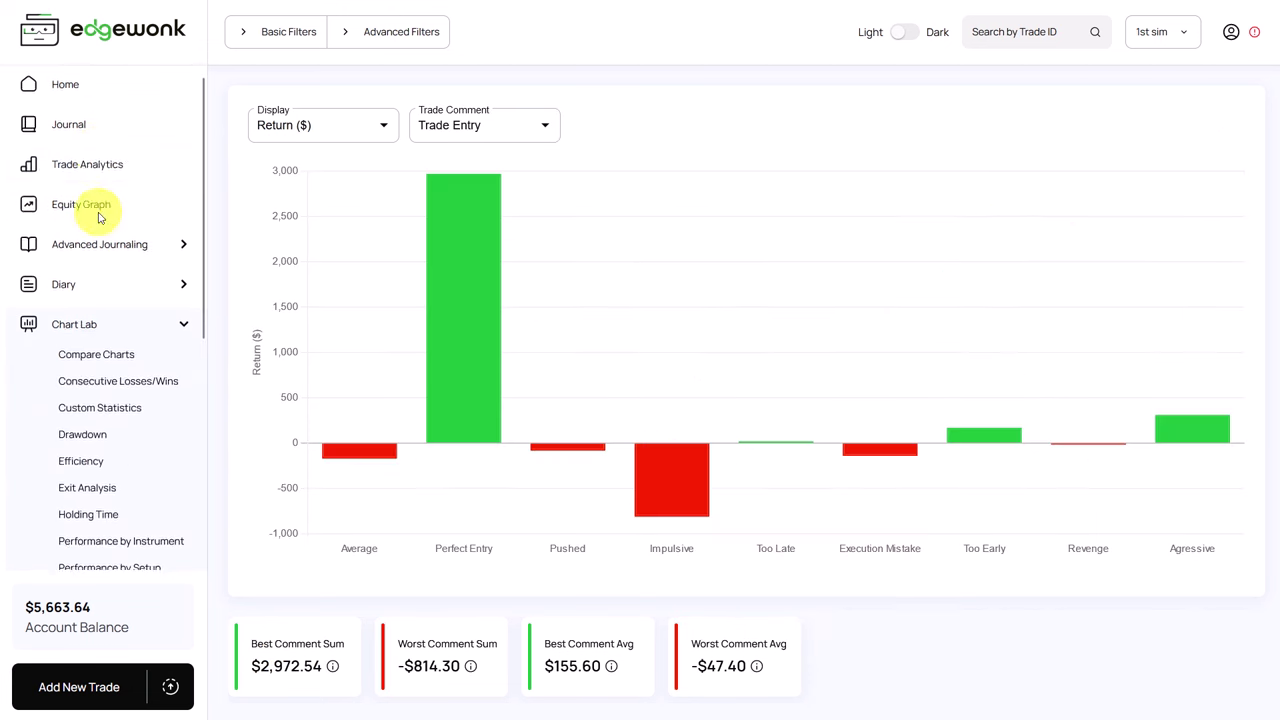
Step: Go to Home and review the April 2024 Profit Calendar with its evaluation stats
left_click(100, 97)
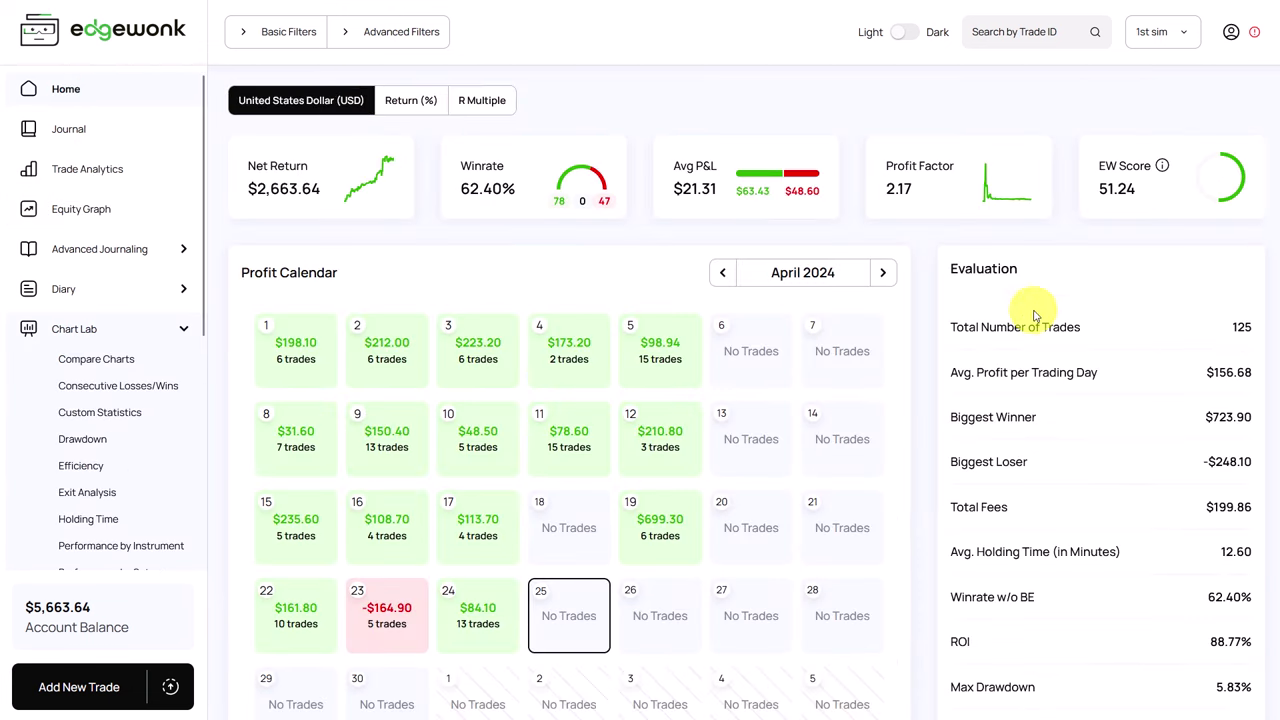
scroll(1155, 470, "down", 2)
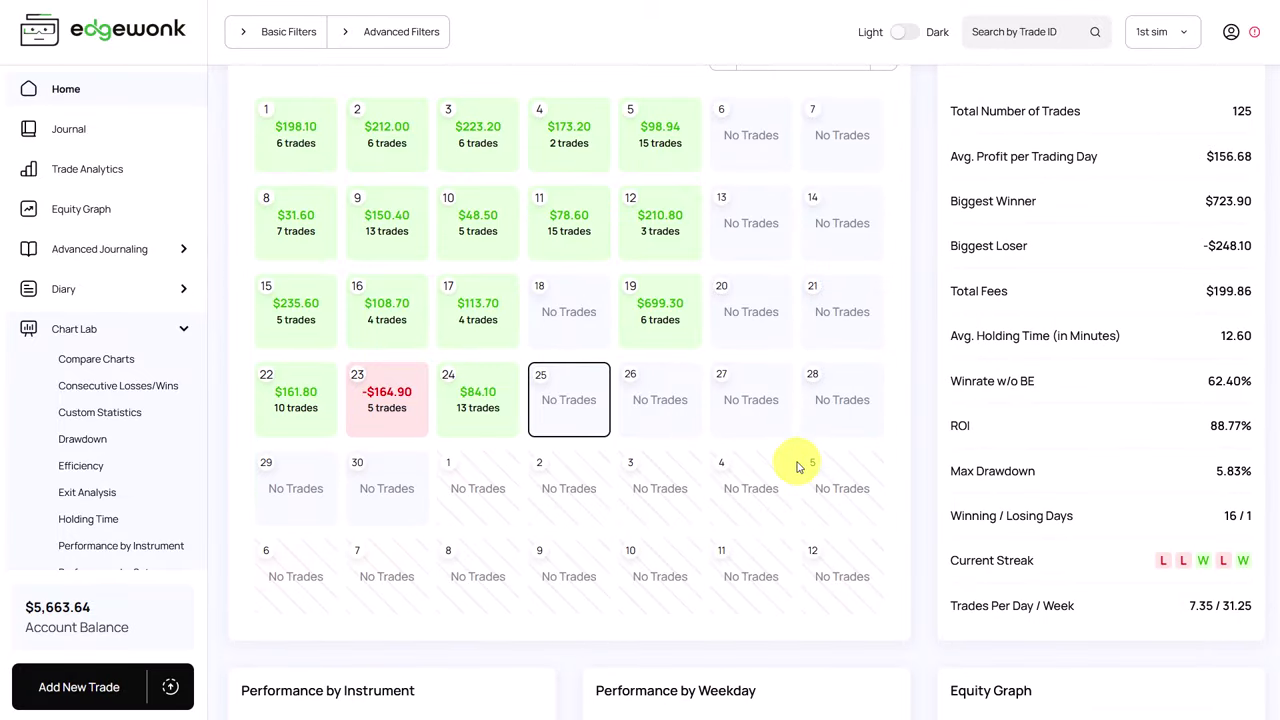
scroll(796, 462, "up", 2)
scroll(850, 400, "down", 1)
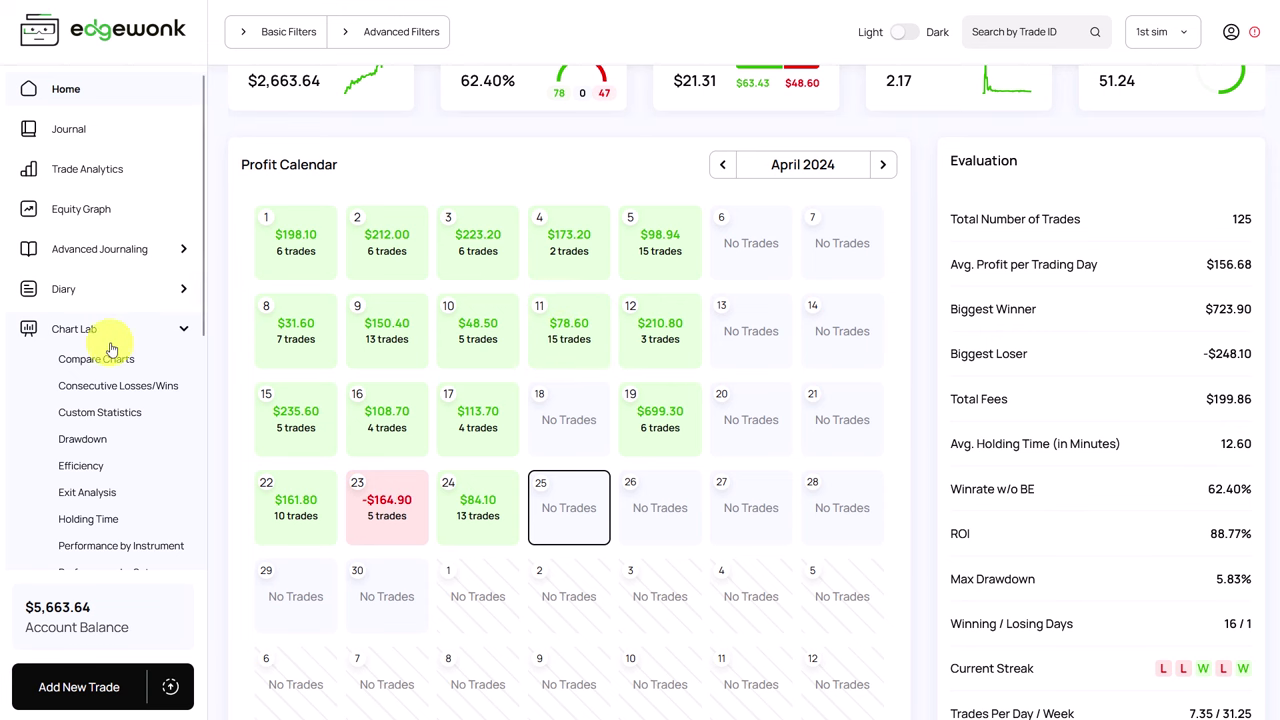
Step: Expand the sidebar Diary section to list its Notebook and Sessions pages
left_click(107, 296)
left_click(100, 320)
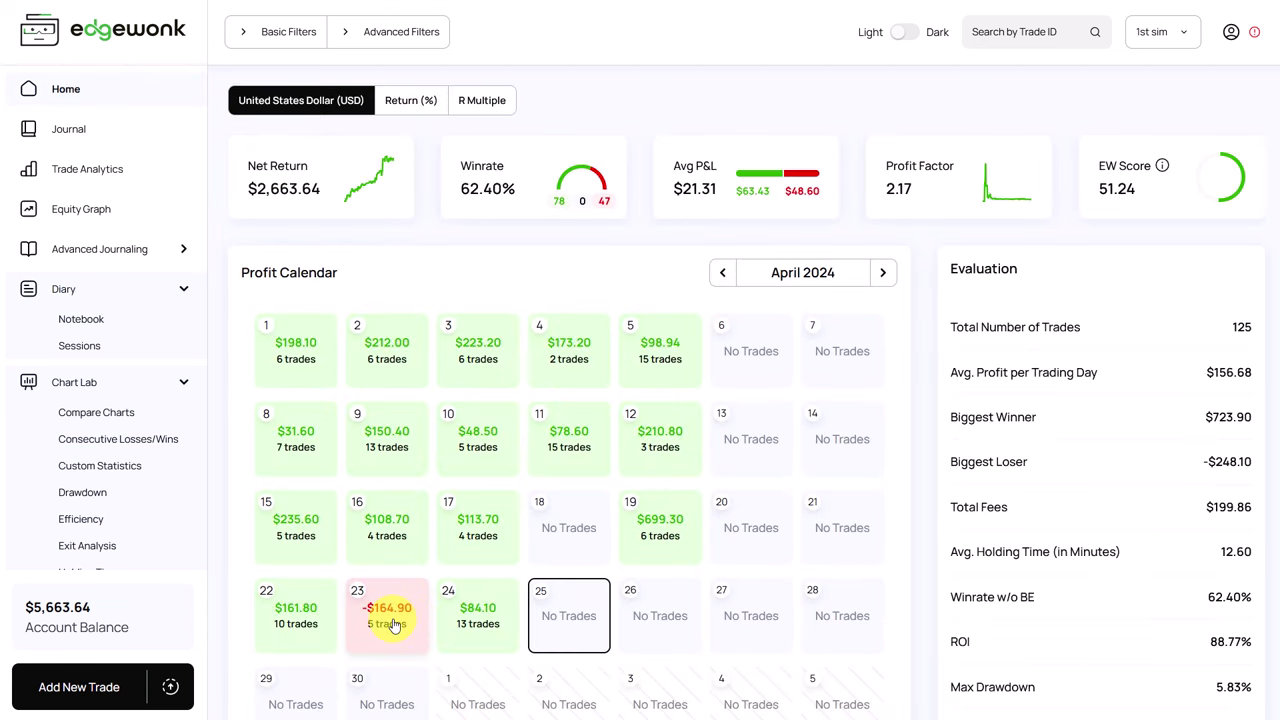
left_click(393, 624)
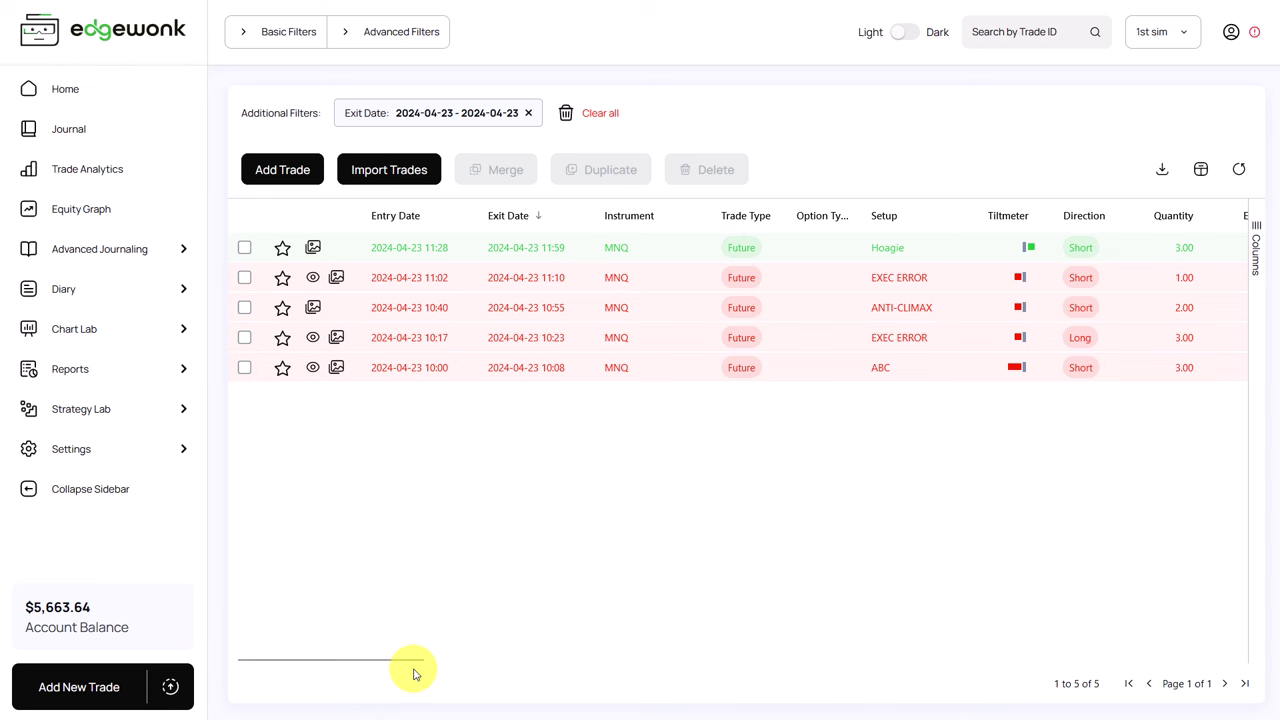
mouse_move(405, 662)
left_mouse_down()
mouse_move(423, 663)
mouse_move(406, 664)
left_mouse_up()
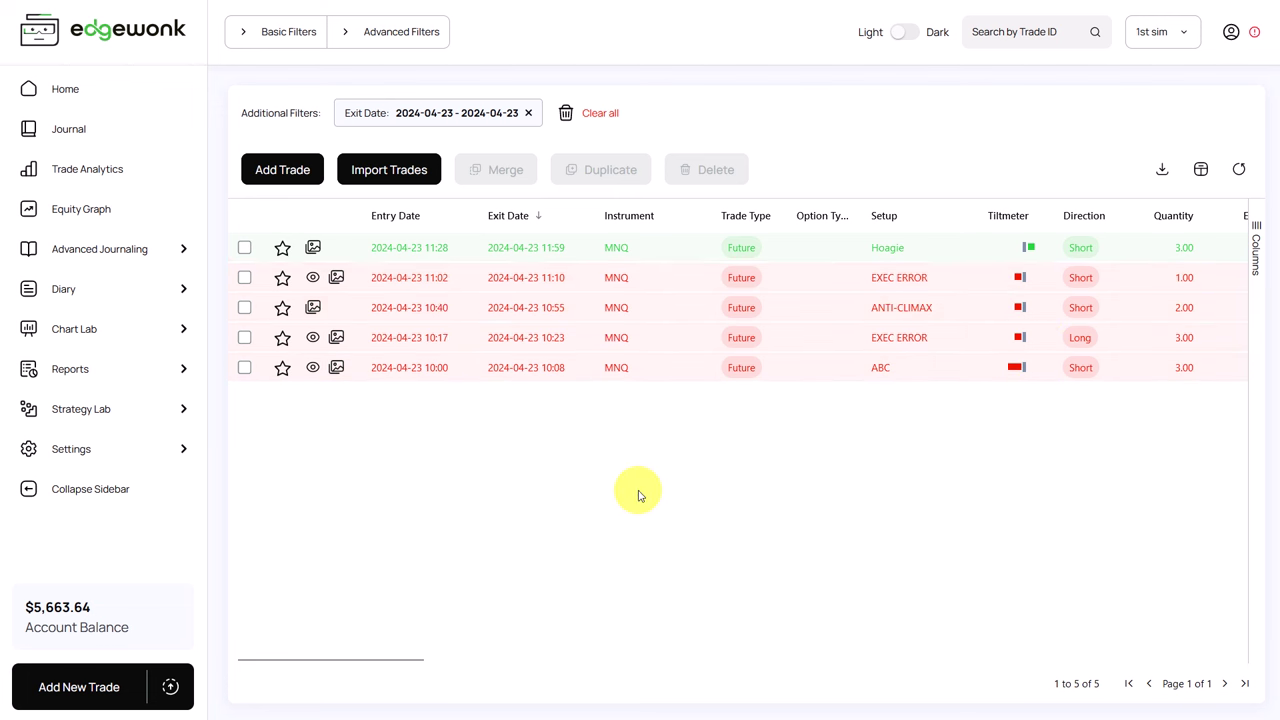
left_click_drag(400, 662, 786, 657)
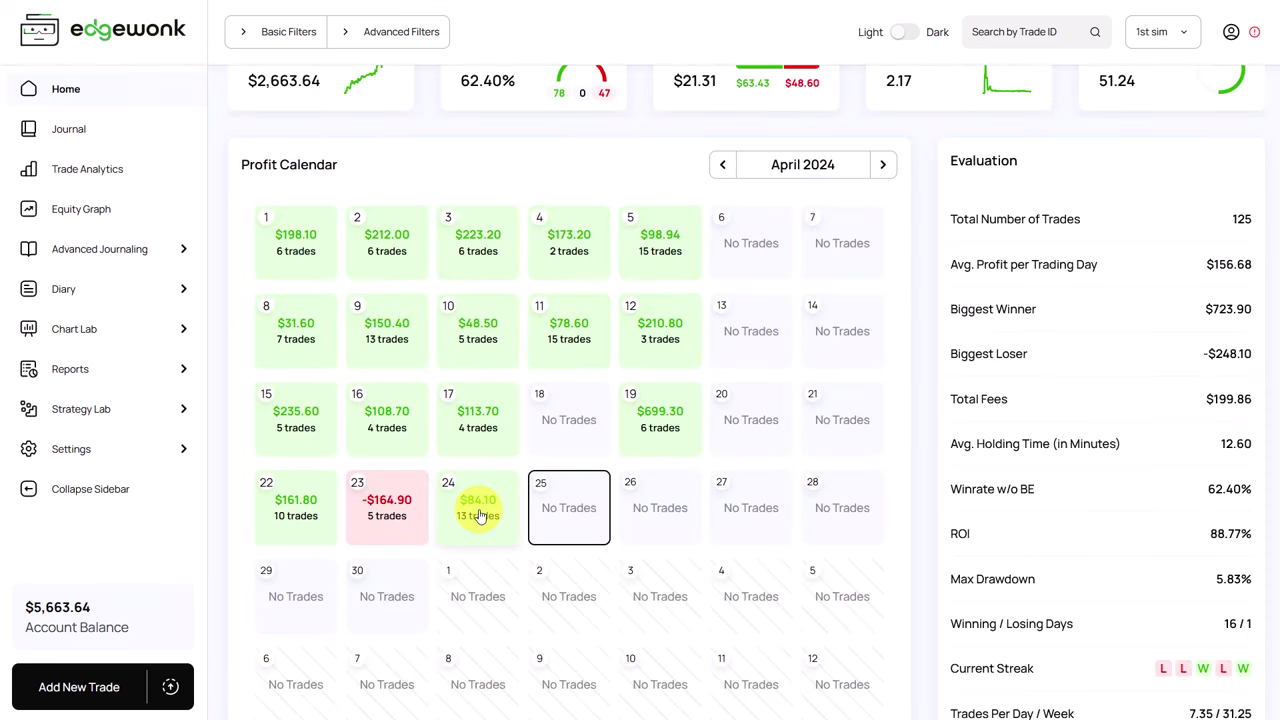
Step: Filter the journal to the 13 trades closed on April 24 and inspect their columns
left_click(479, 514)
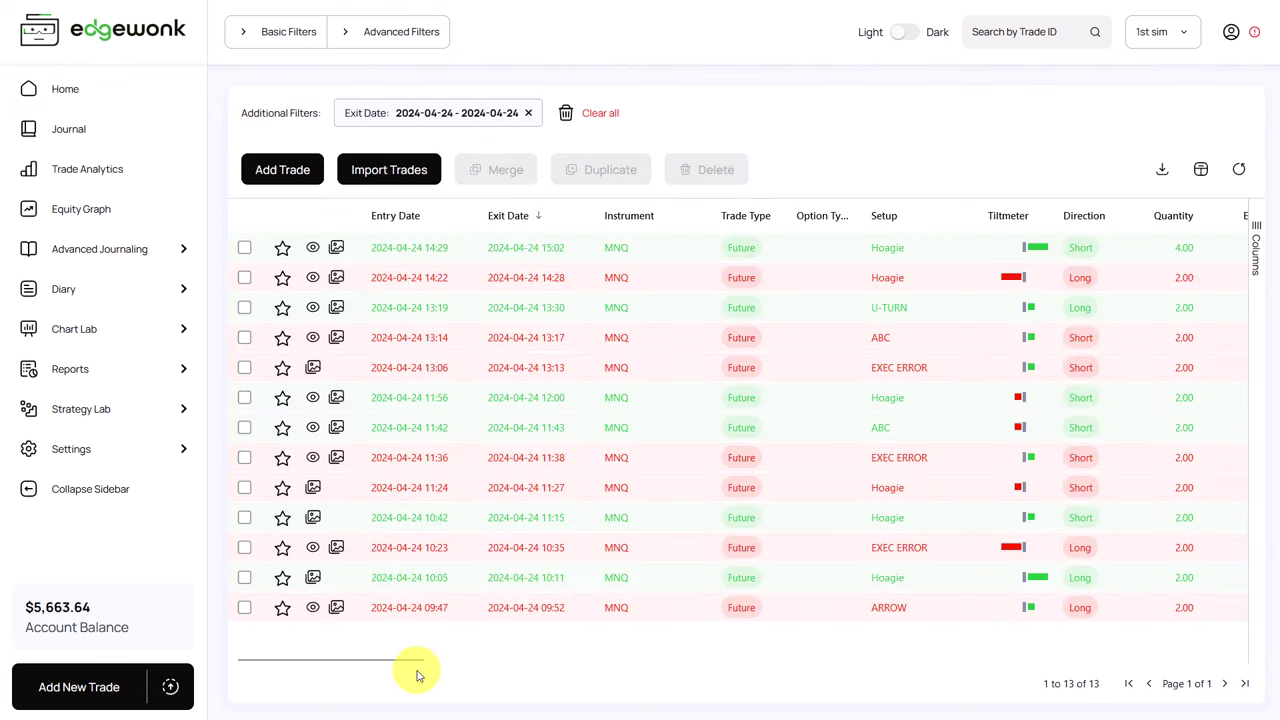
left_click_drag(408, 665, 543, 663)
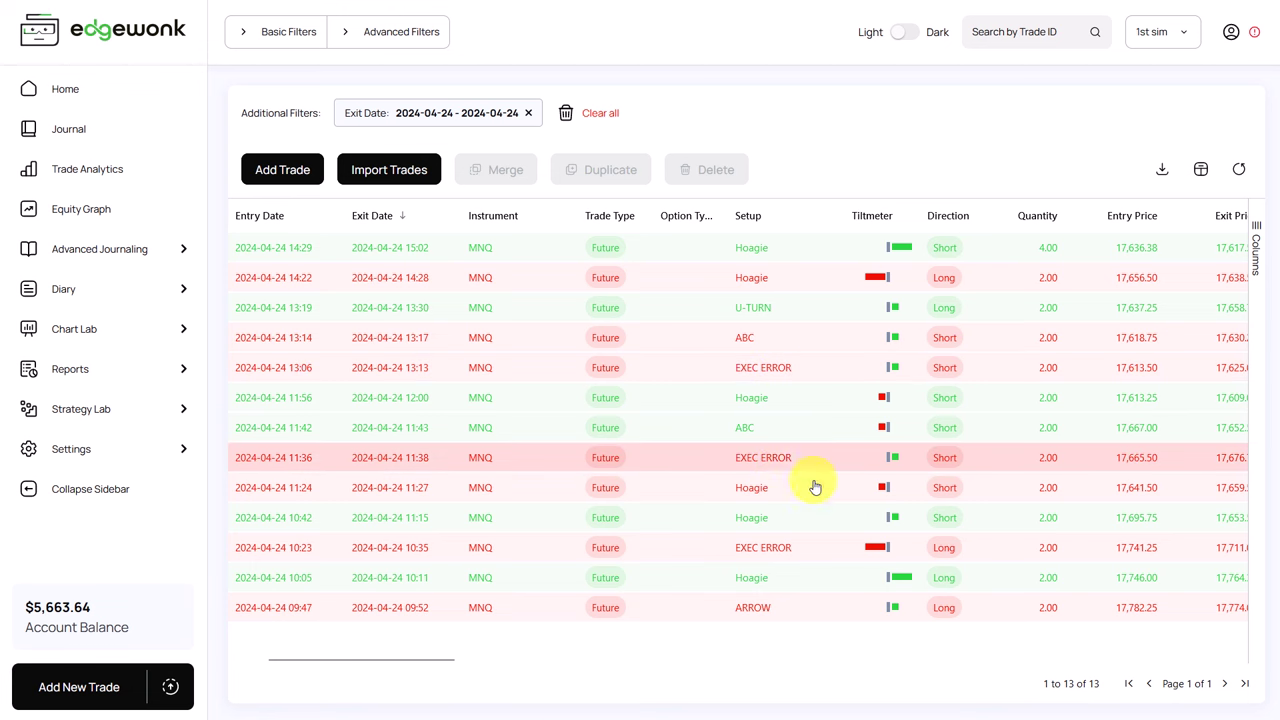
left_click_drag(427, 660, 731, 478)
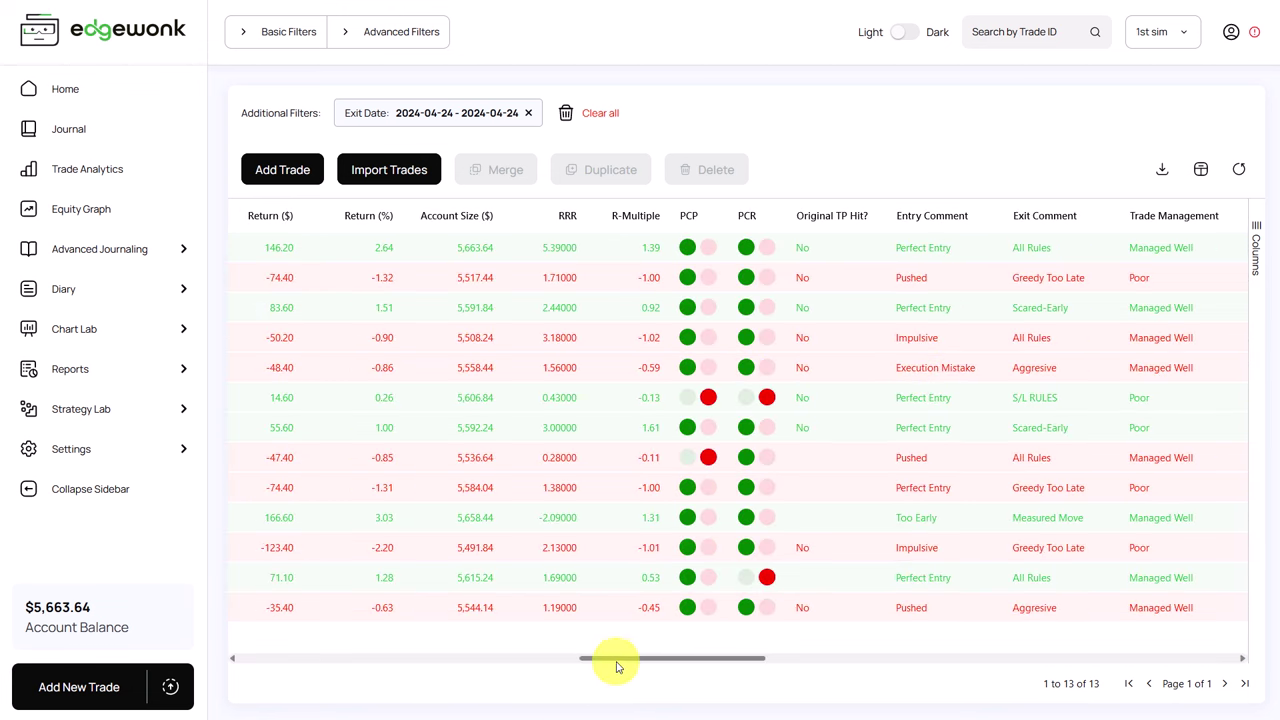
left_click_drag(600, 662, 492, 676)
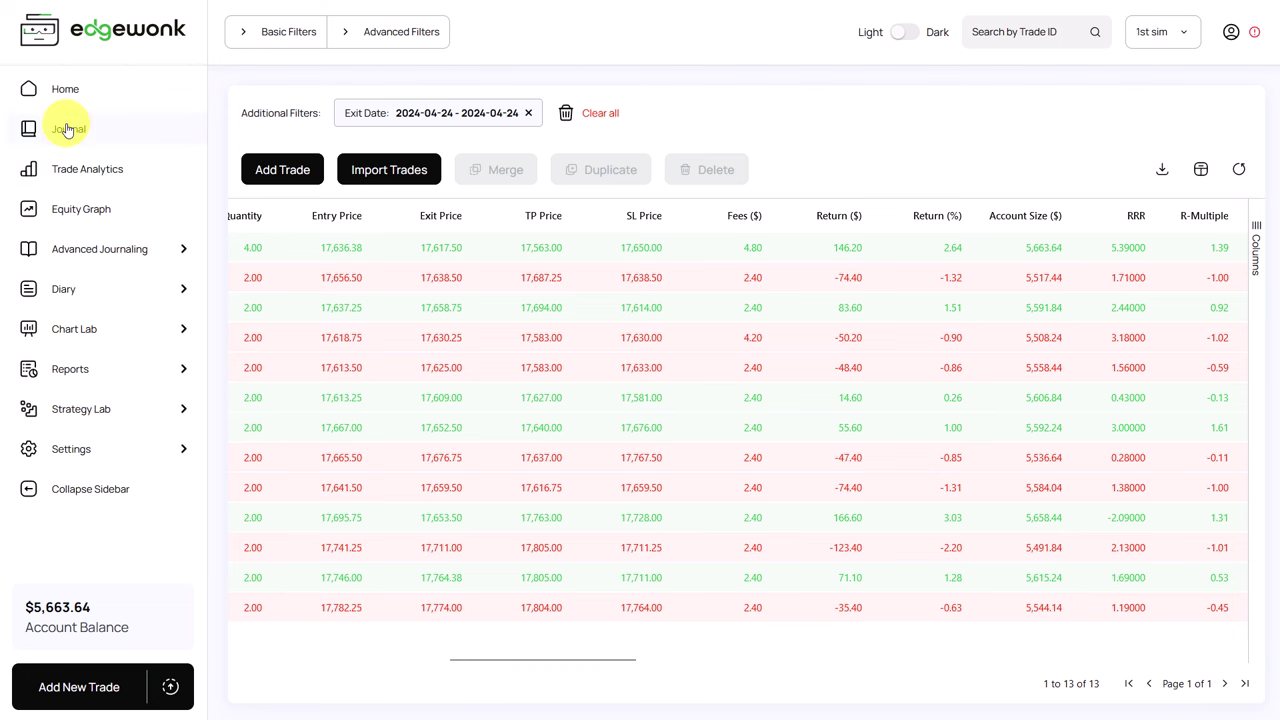
Step: Return to the Home dashboard showing $2,663.64 net return over 125 trades
left_click(74, 88)
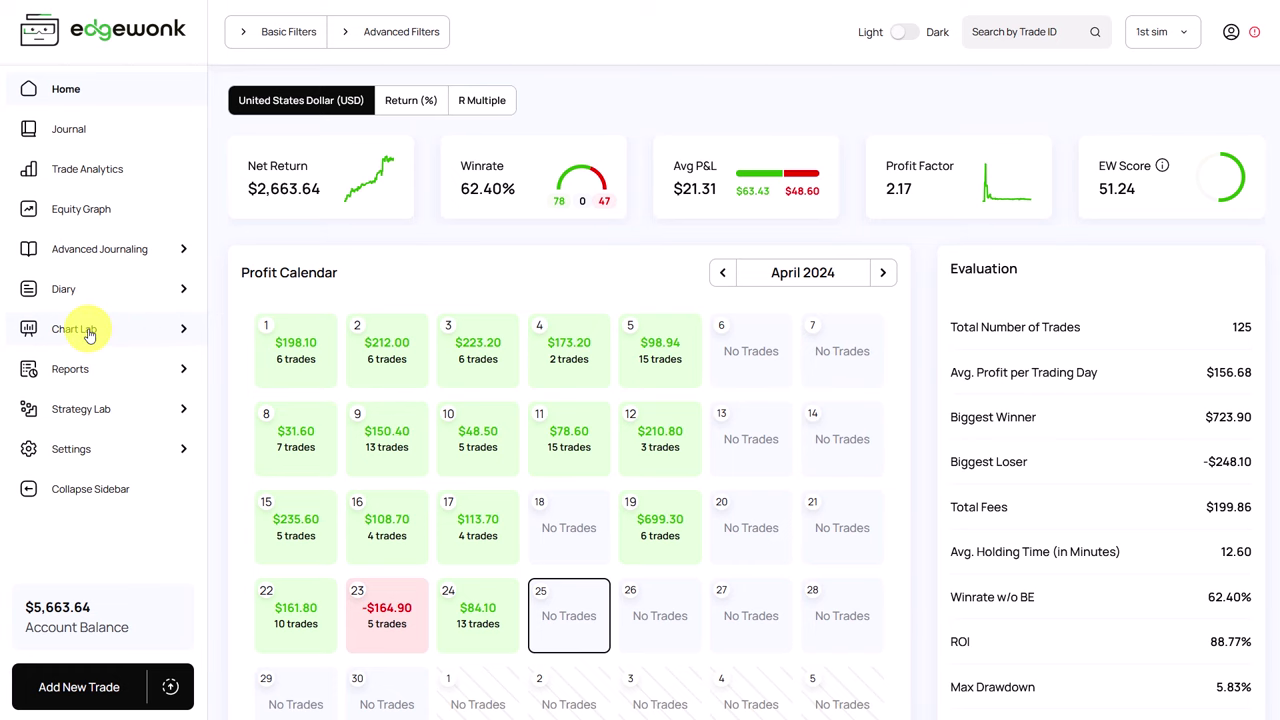
Step: Show the Chart Lab Risk Distribution histogram of trade returns in percent
left_click(115, 335)
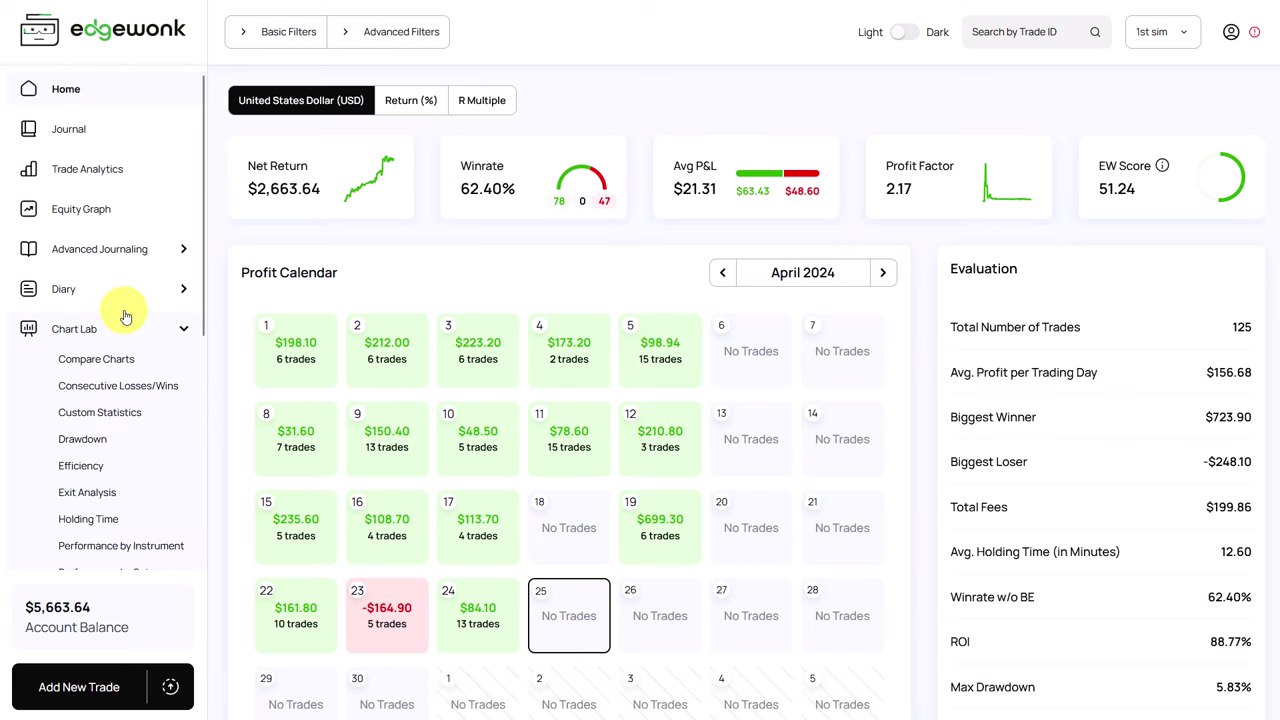
scroll(86, 323, "down", 2)
scroll(92, 332, "down", 3)
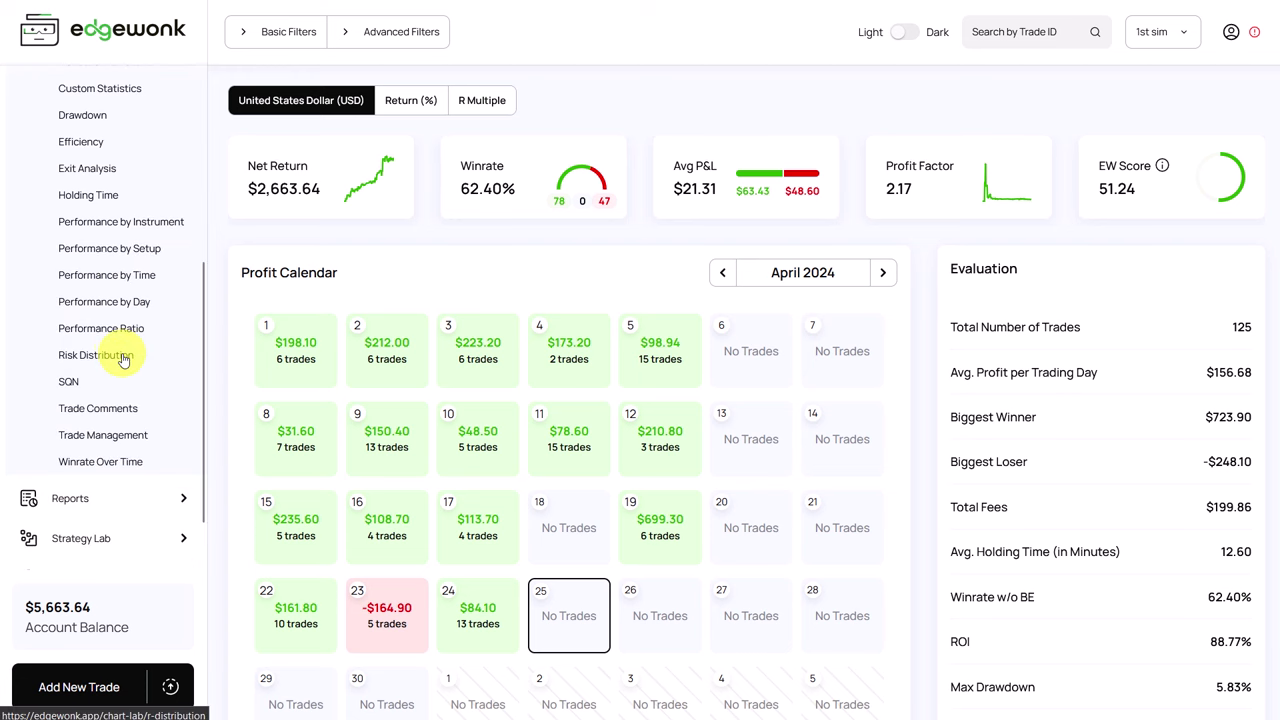
left_click(110, 357)
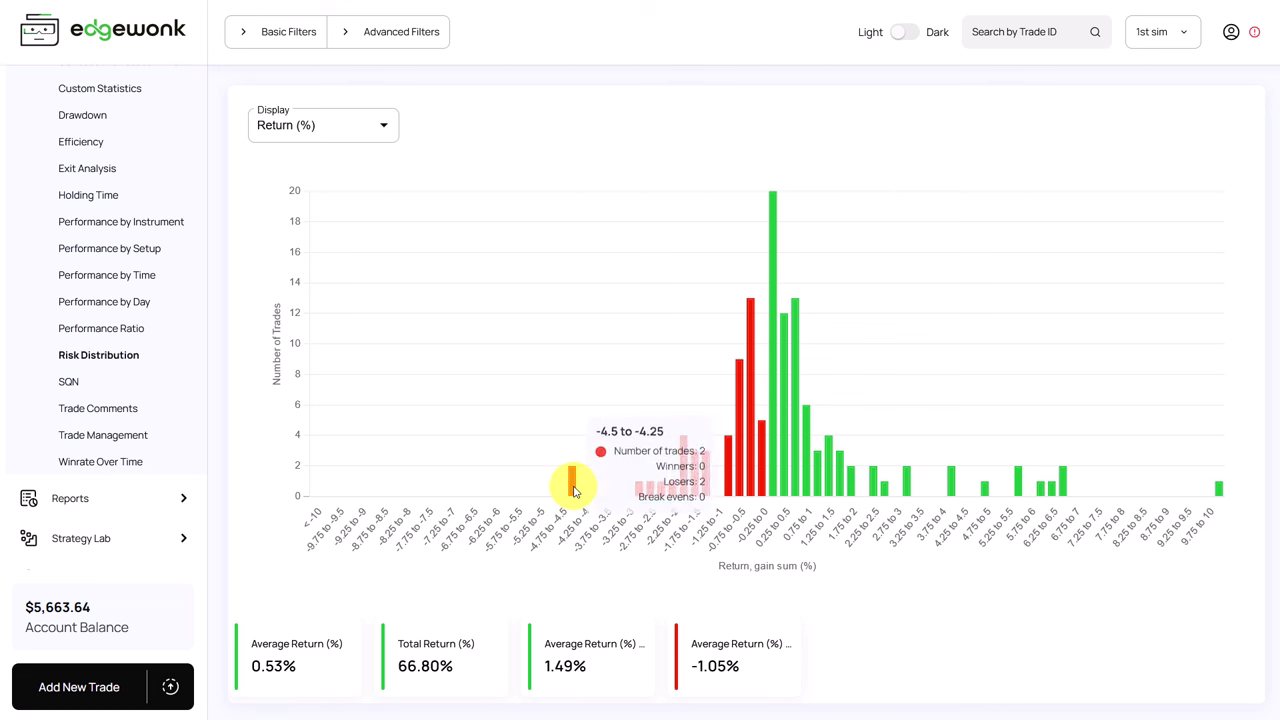
mouse_move(572, 482)
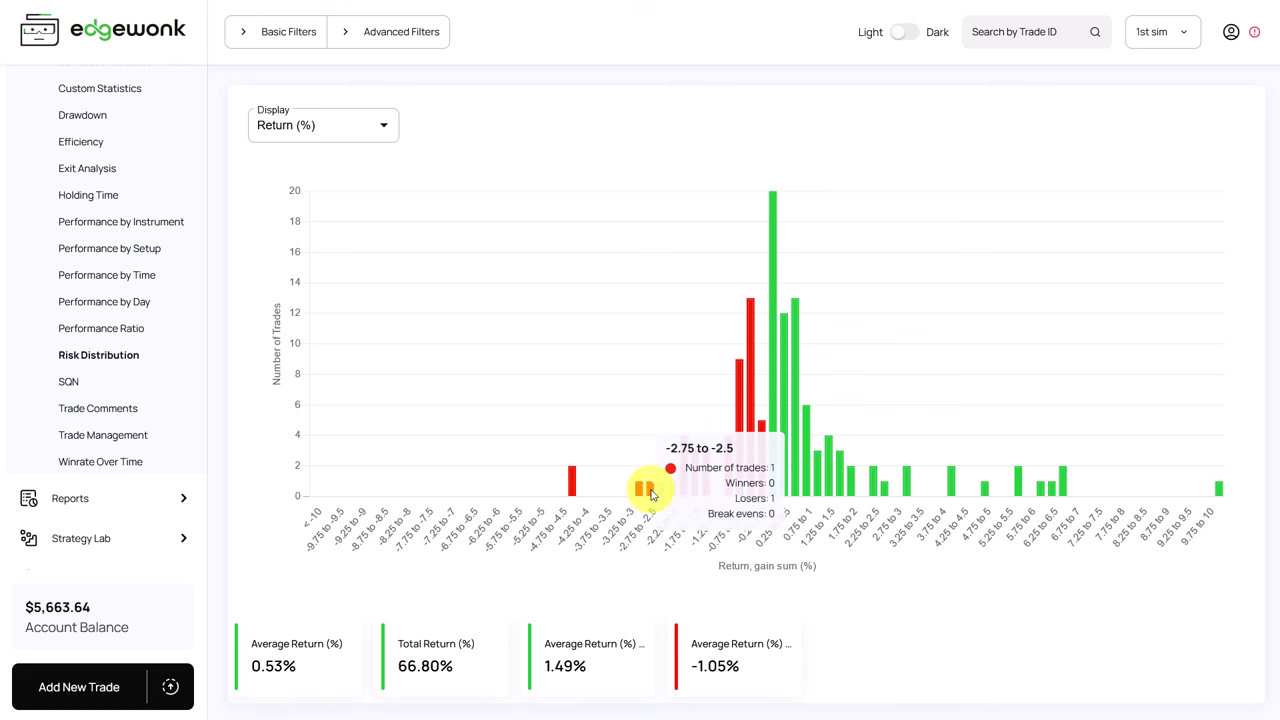
scroll(150, 125, "up", 5)
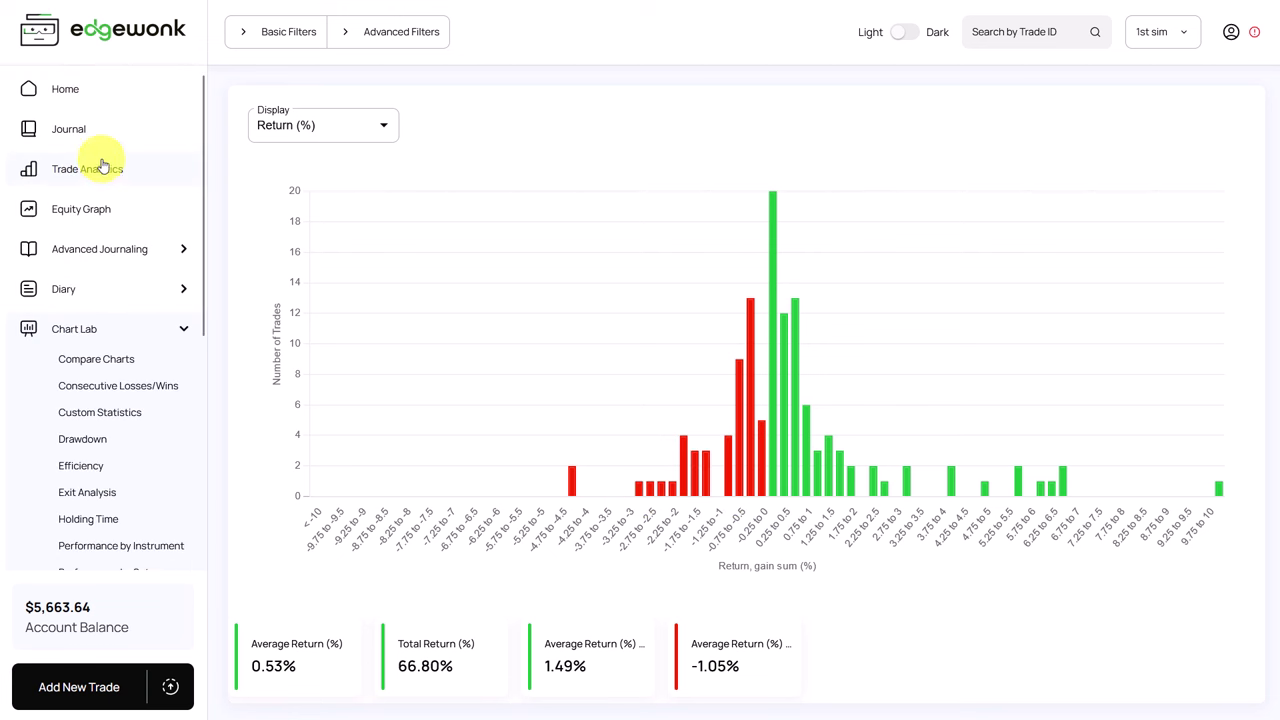
Step: Sort the journal by Return (%), worst first, and open the worst losing trade #7185275
left_click(98, 129)
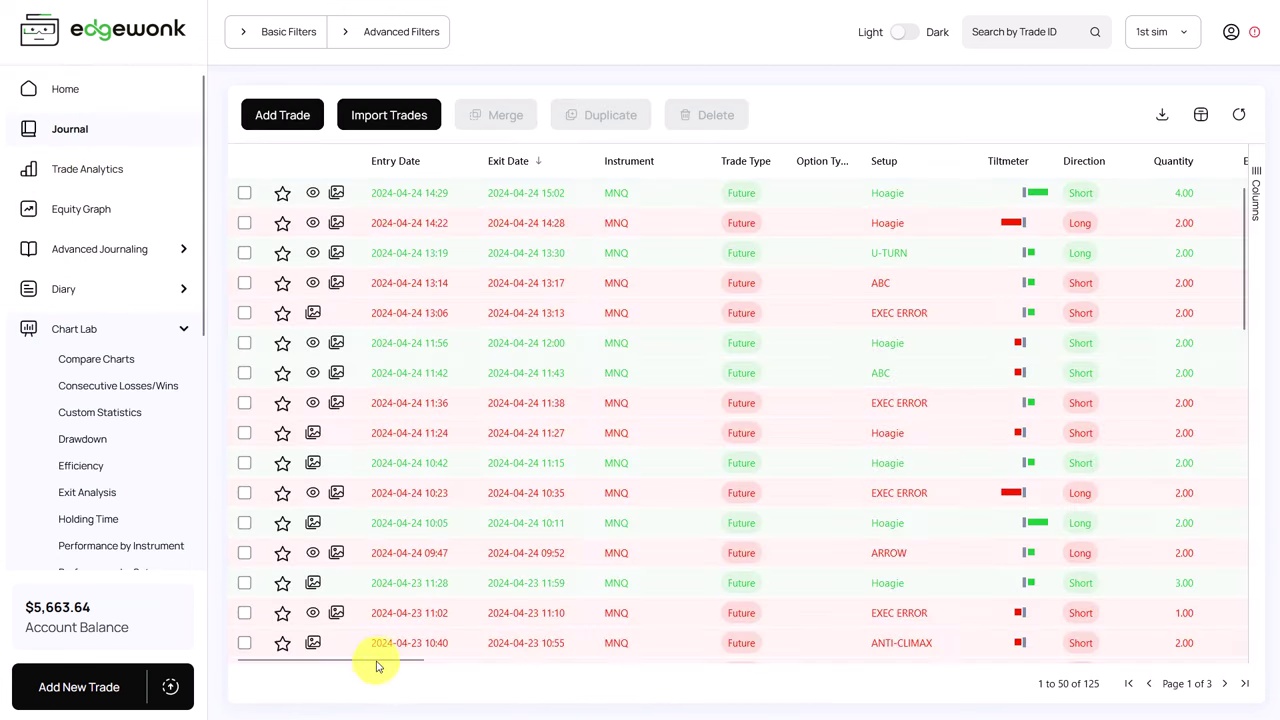
left_click_drag(380, 658, 603, 663)
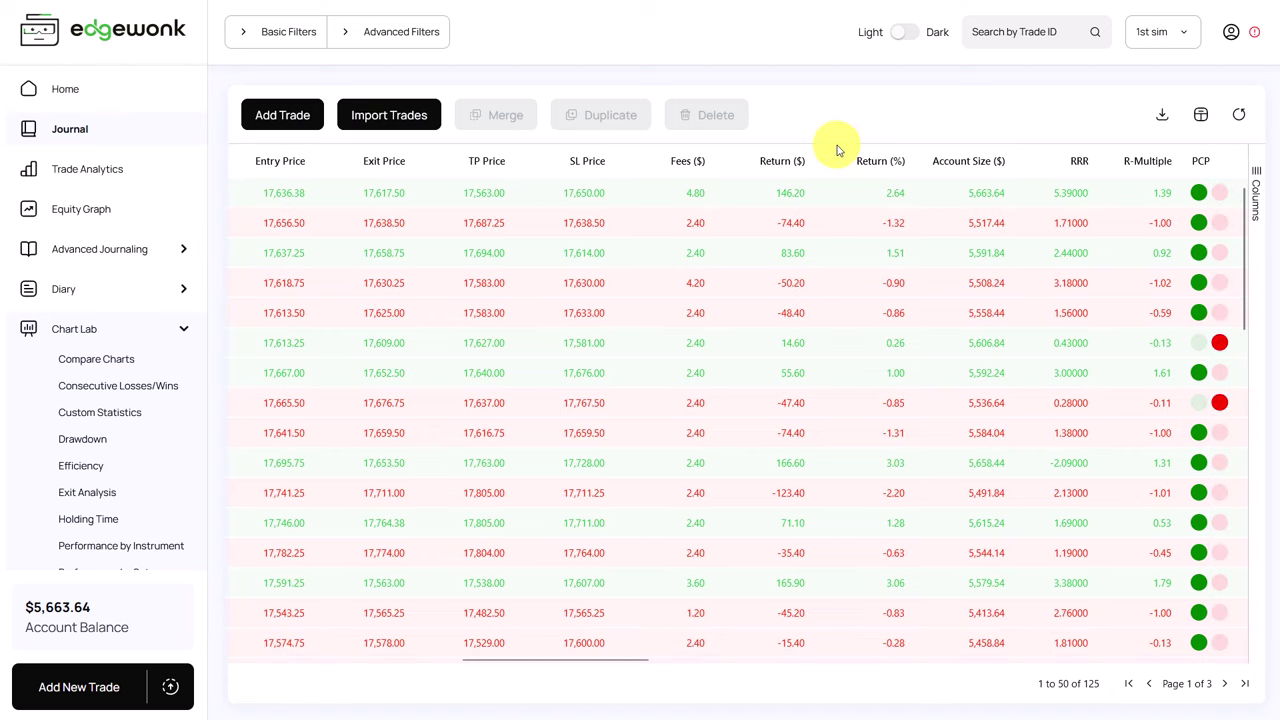
left_click(872, 163)
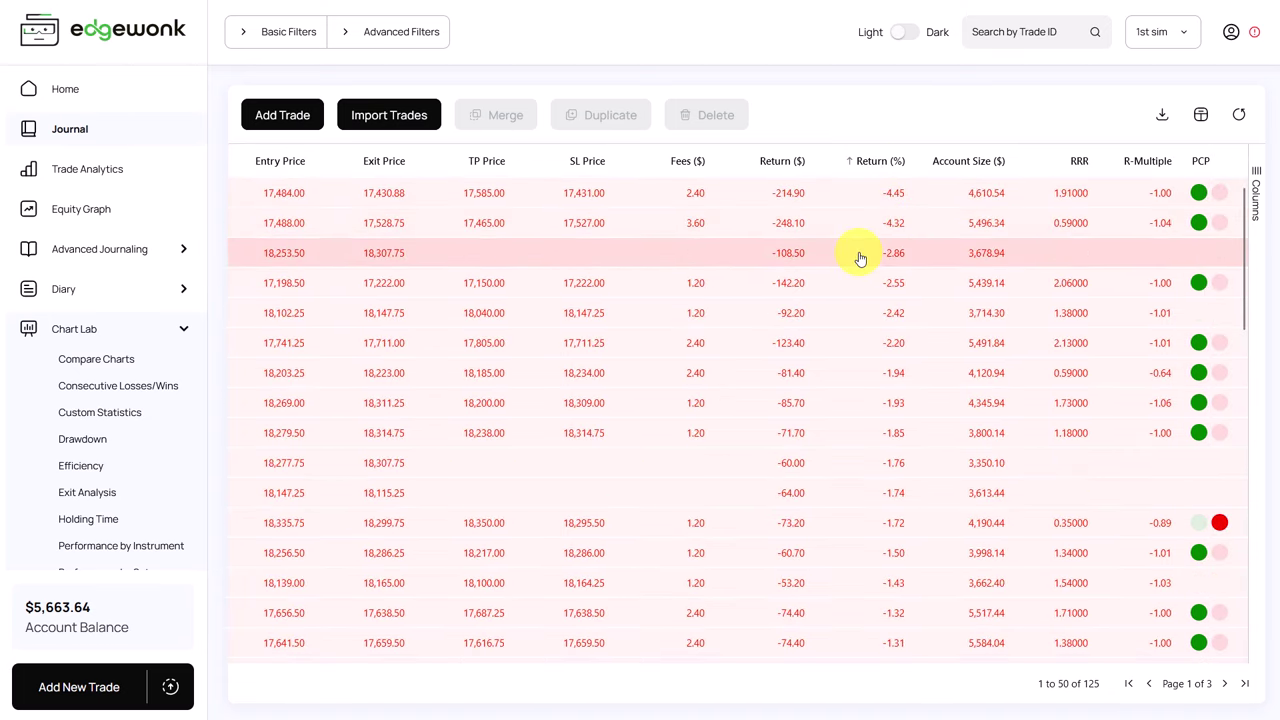
left_click(863, 200)
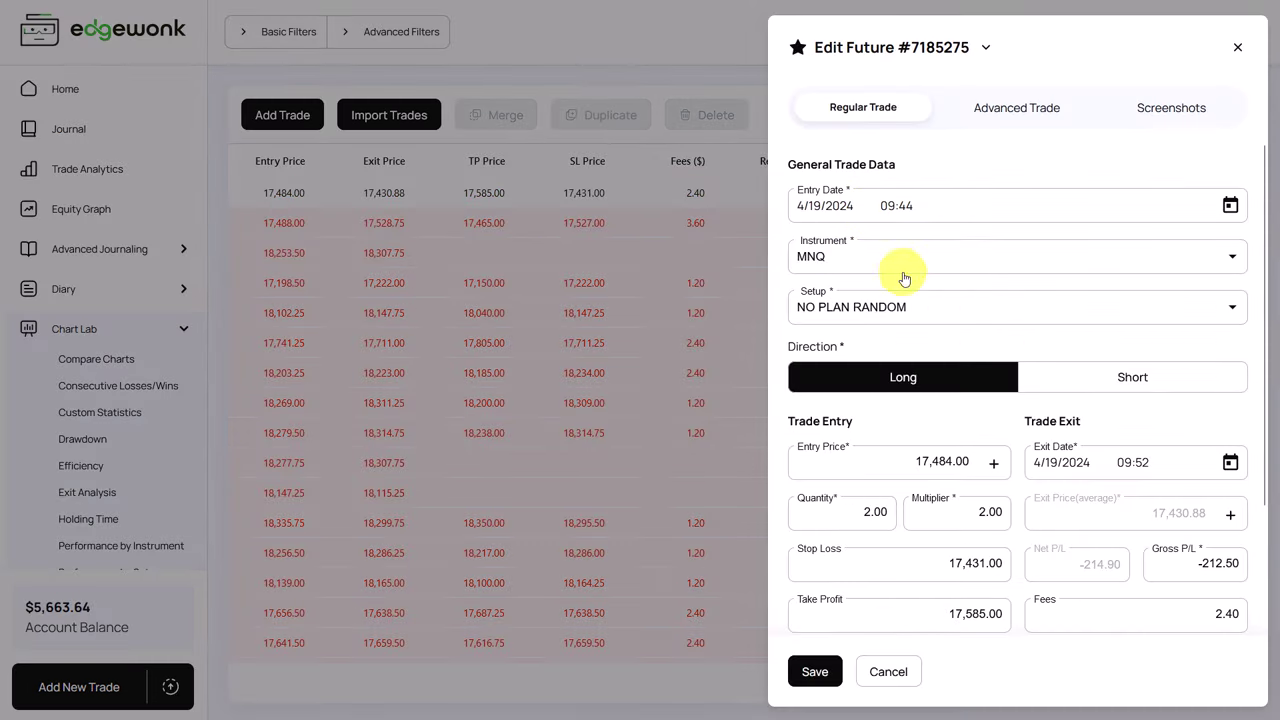
Step: Review its advanced details: Impulsive entry, Greedy Too Late exit, Poor trade management
scroll(994, 329, "down", 1)
scroll(963, 437, "down", 2)
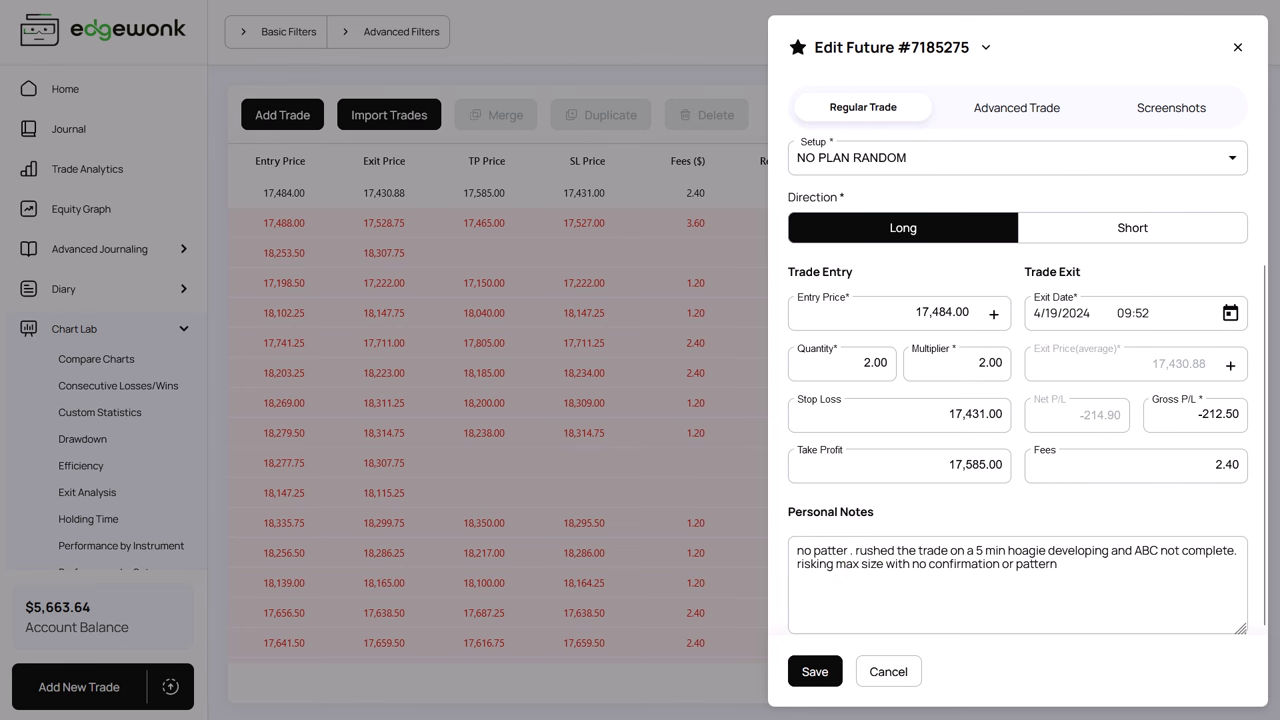
left_click(1020, 105)
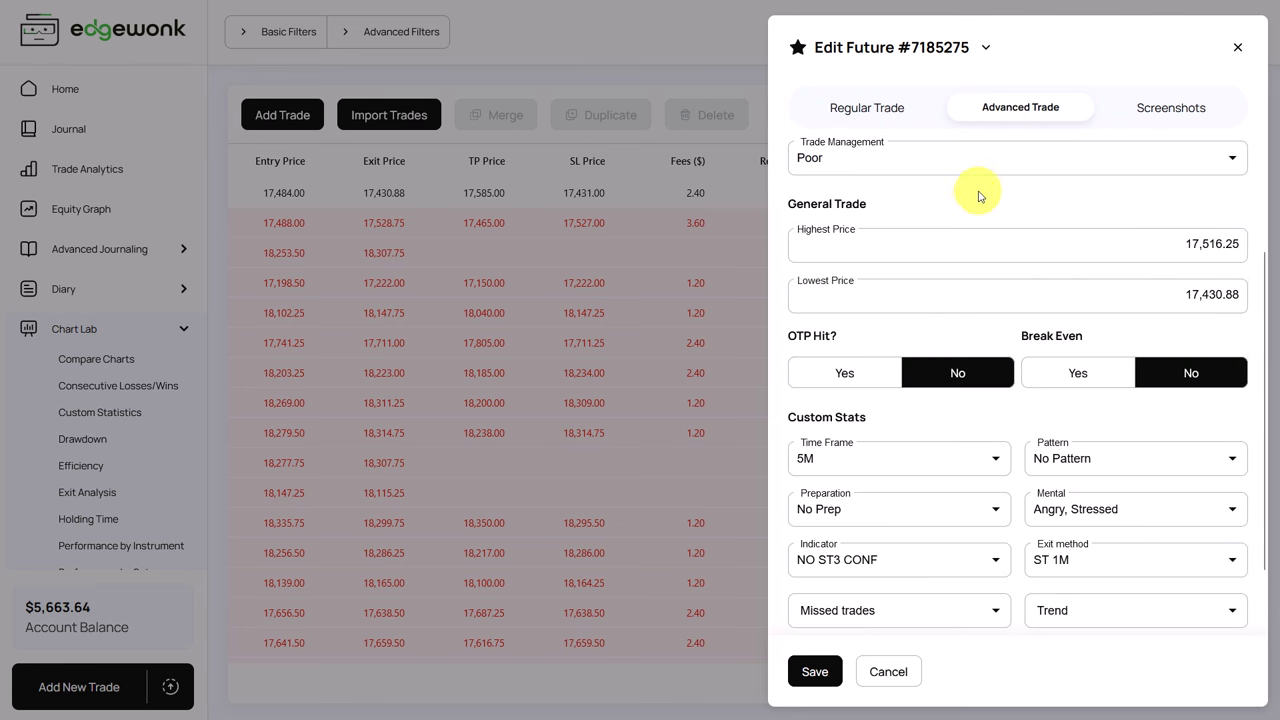
scroll(977, 197, "up", 3)
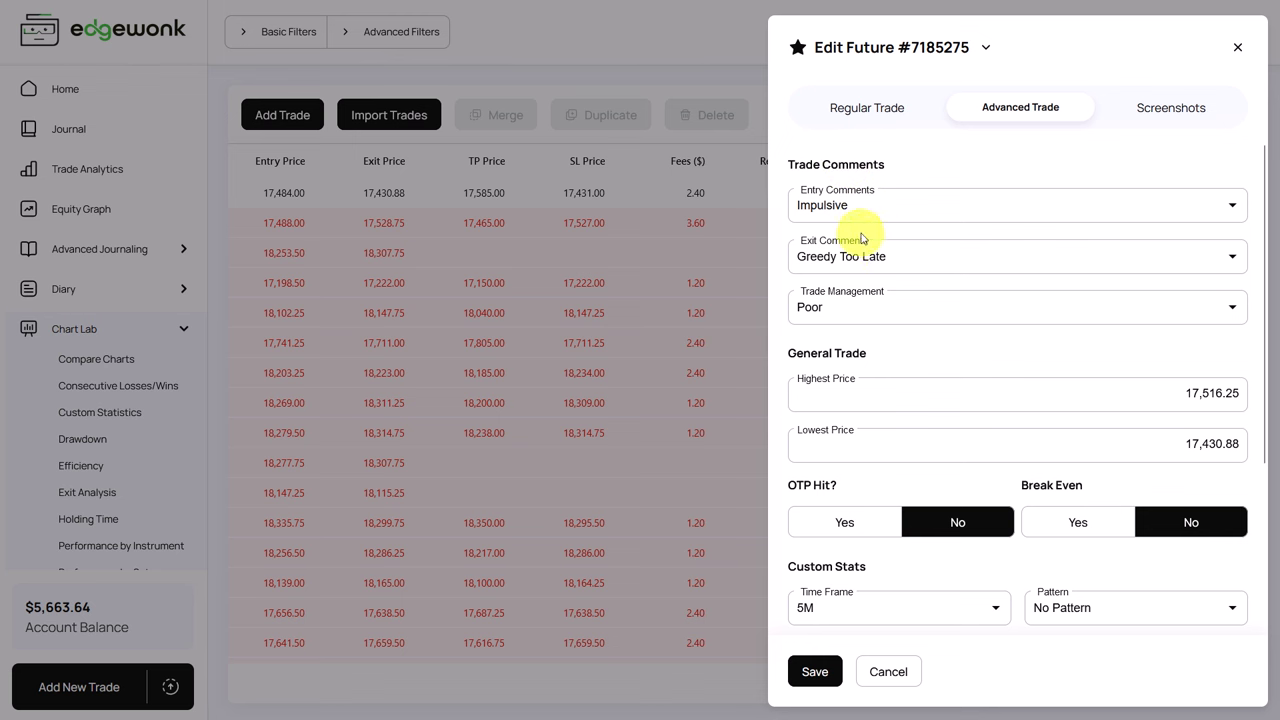
Step: Switch to short ABC trade #7212804 and read its notes on the missed measured-move exit
left_click(677, 62)
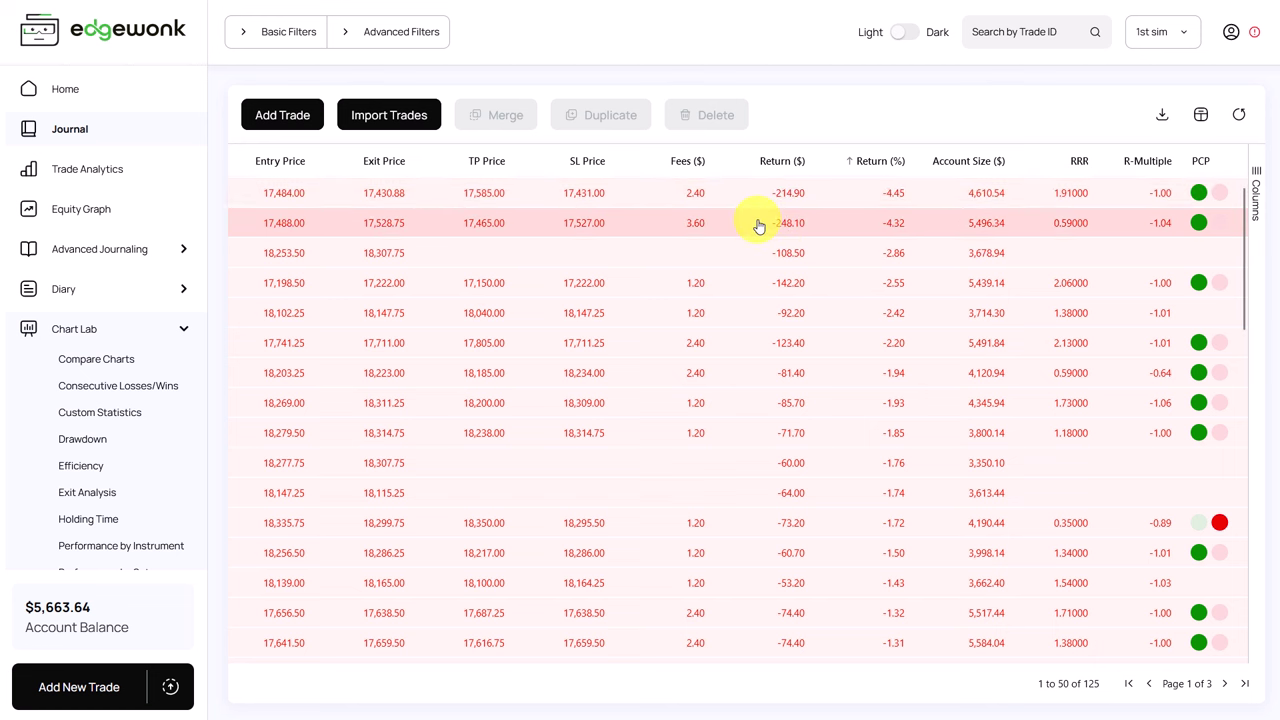
left_click(759, 226)
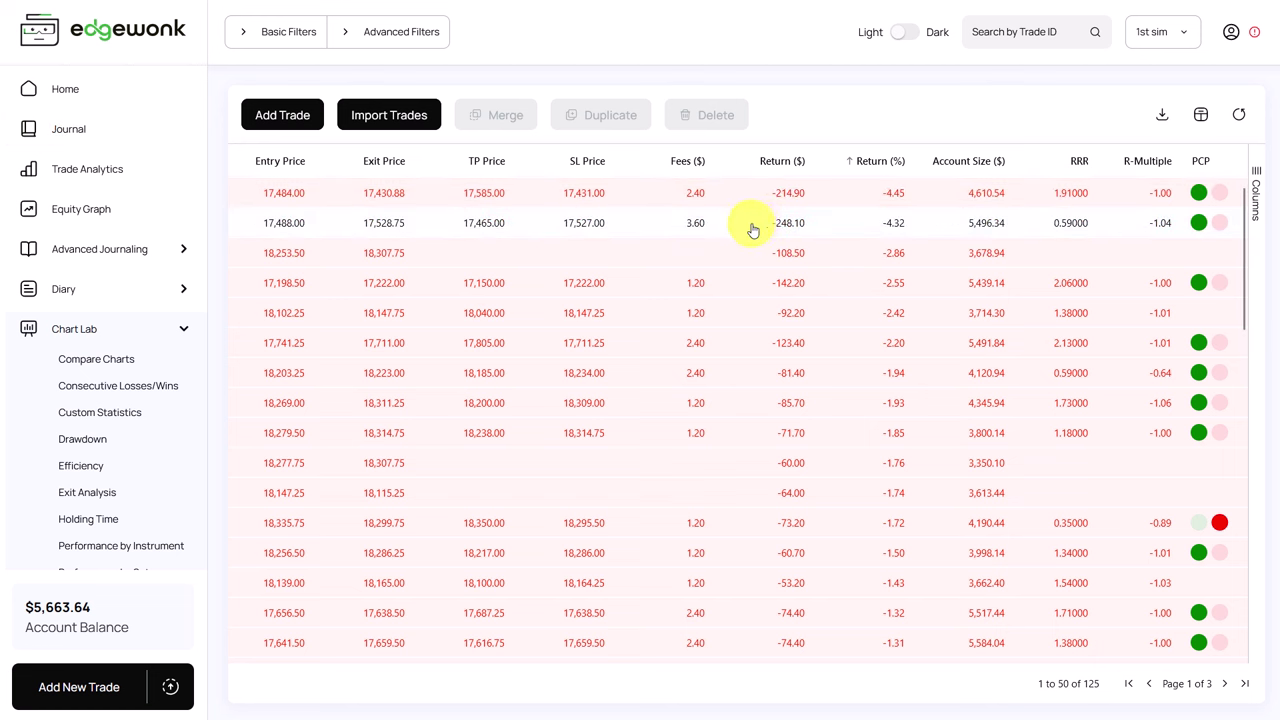
left_click(893, 228)
scroll(929, 400, "up", 3)
scroll(929, 400, "down", 3)
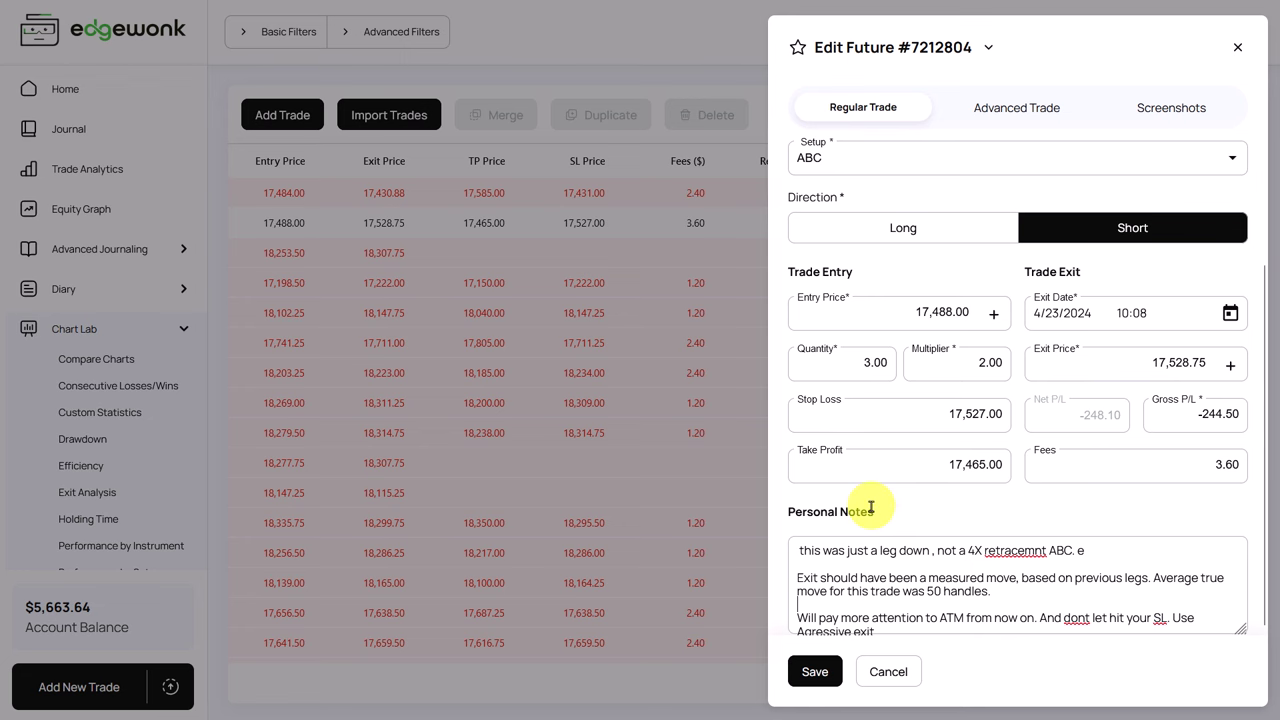
Step: Close trade #7212804, switch to the Drawdown chart and review trade #7185275's spike
left_click(112, 325)
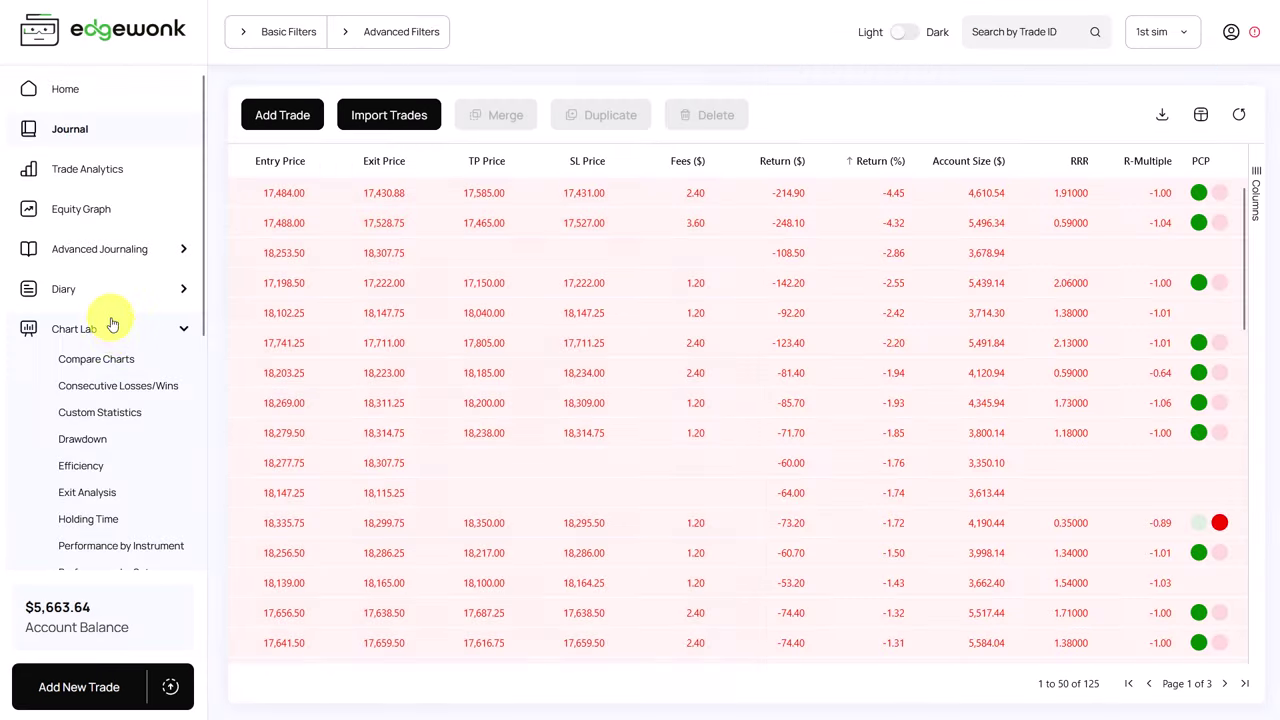
left_click(100, 439)
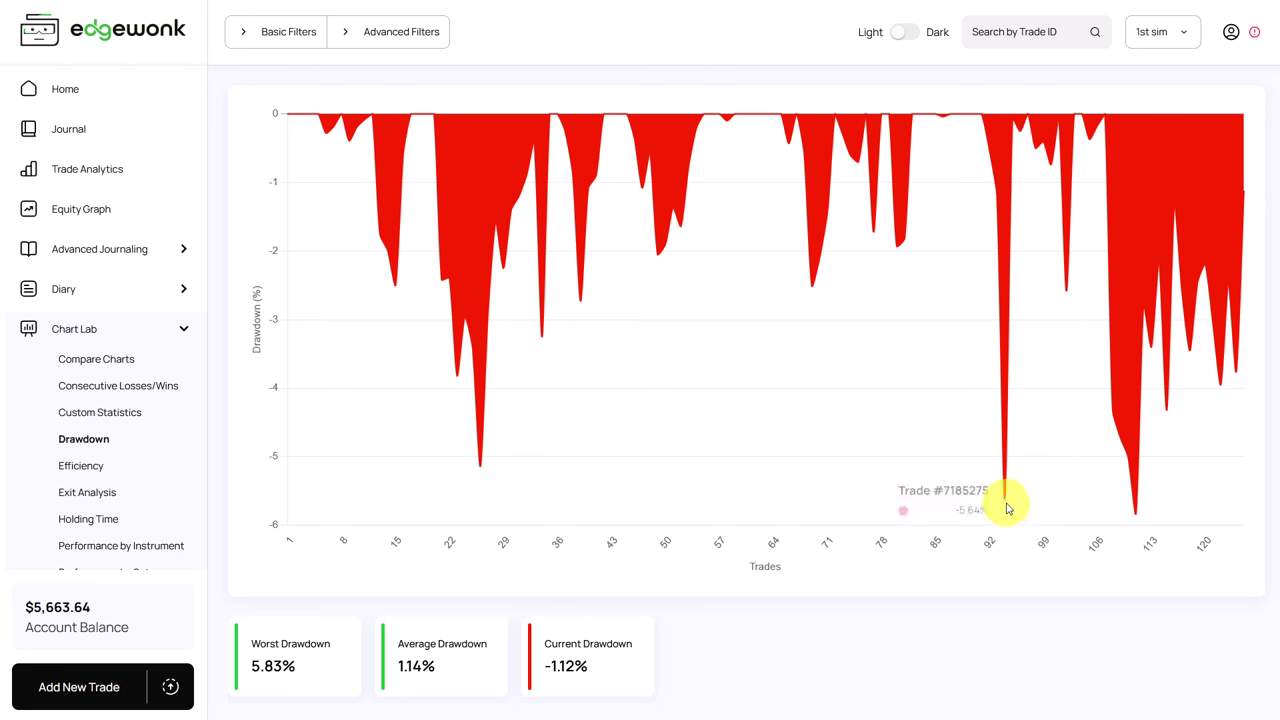
left_click(1008, 509)
scroll(975, 549, "down", 2)
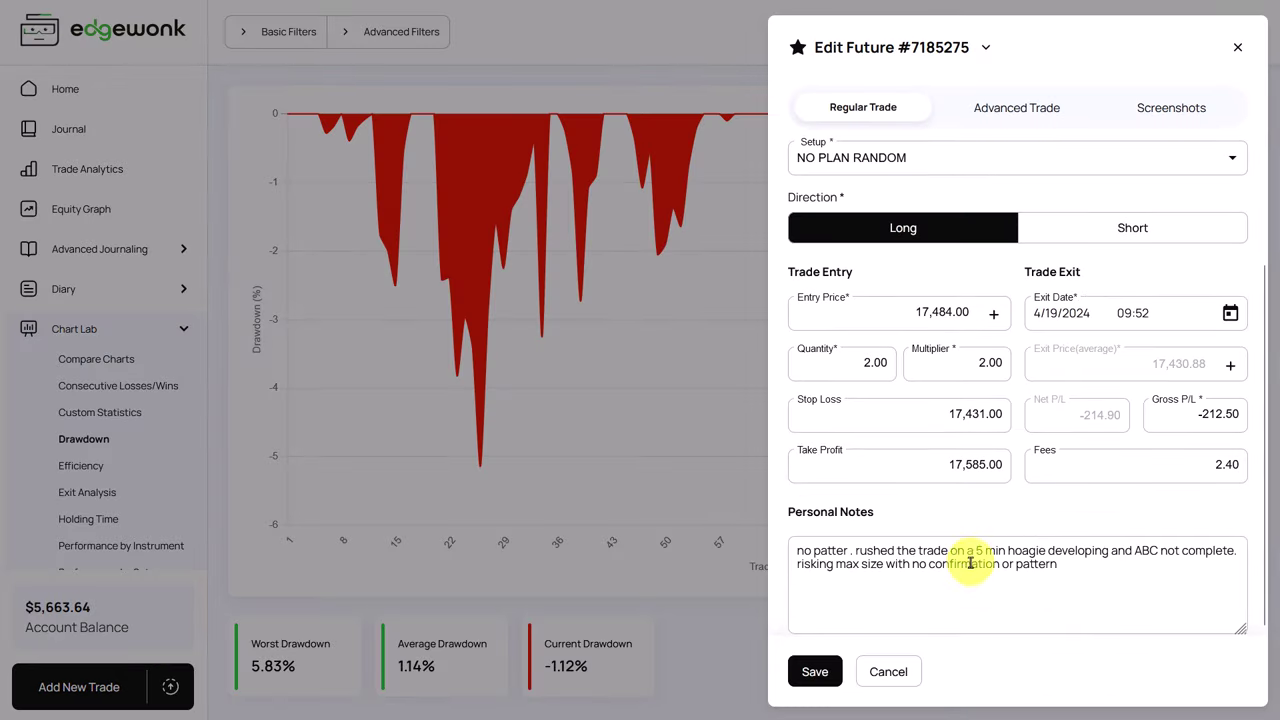
left_click(700, 491)
Step: Add a full stop after 'wrong' in trade #7212807's Personal Notes
left_click(1133, 515)
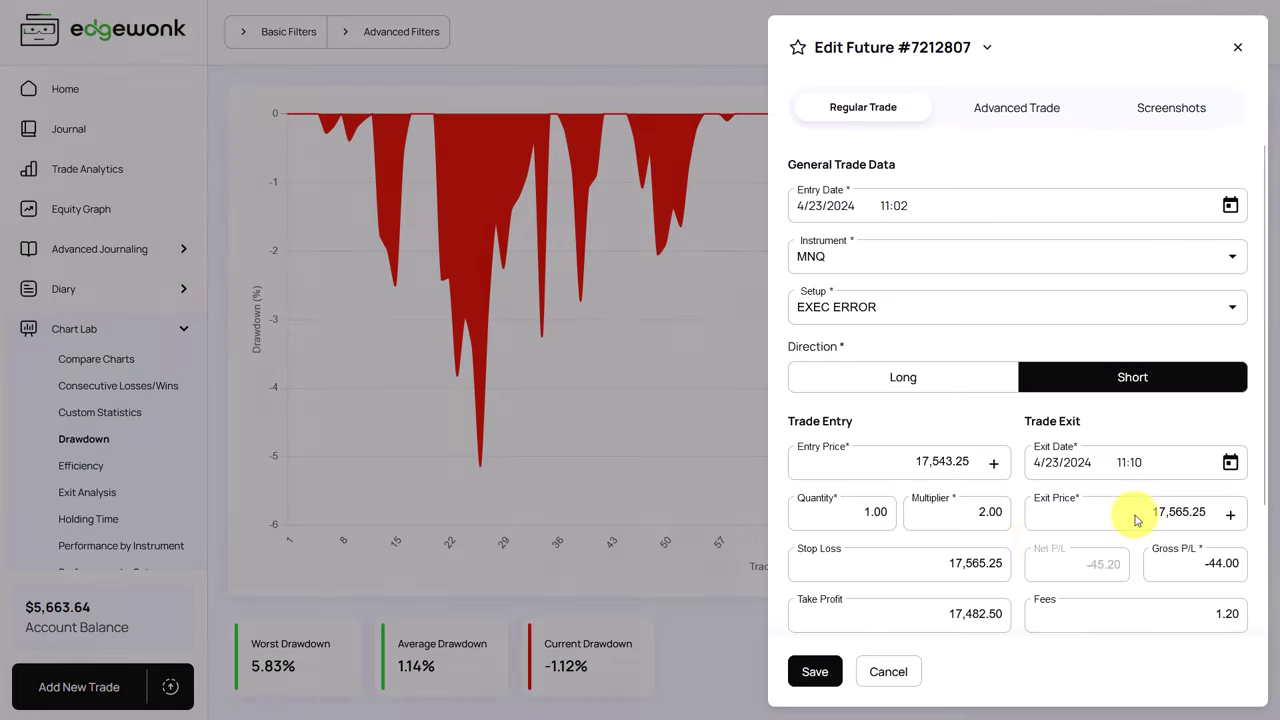
scroll(1010, 540, "down", 2)
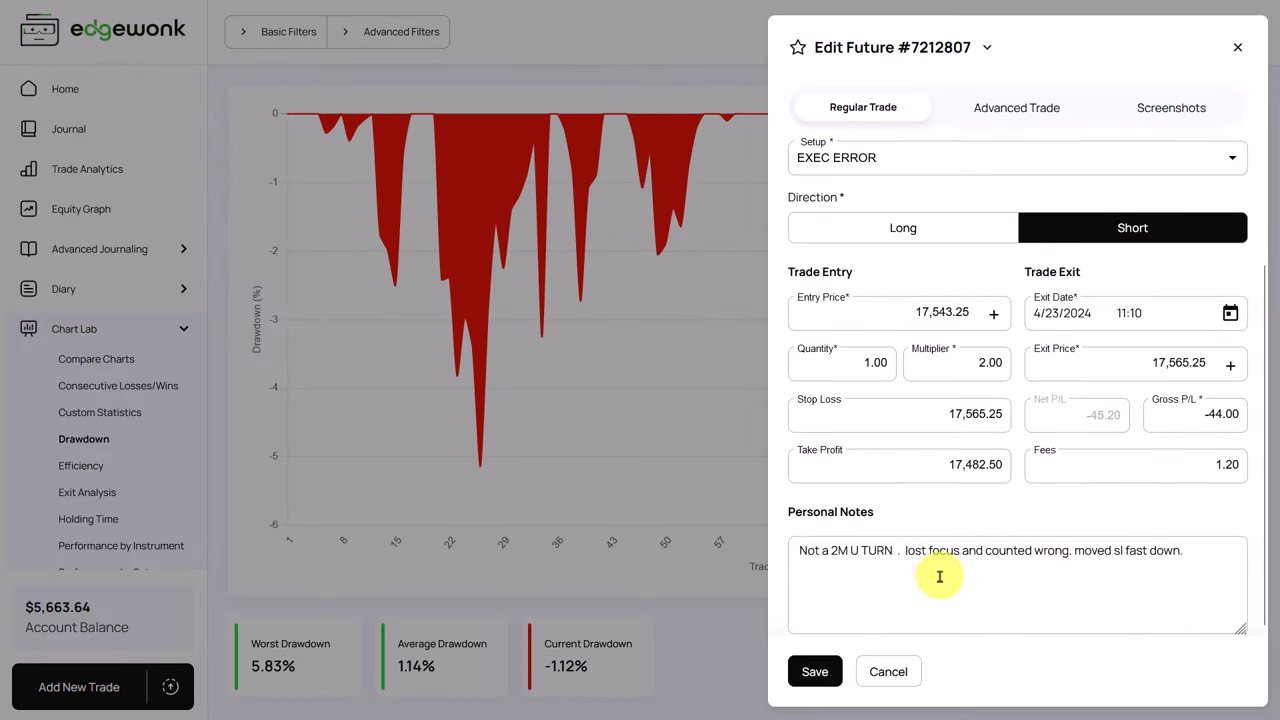
left_click(1071, 550)
type(".")
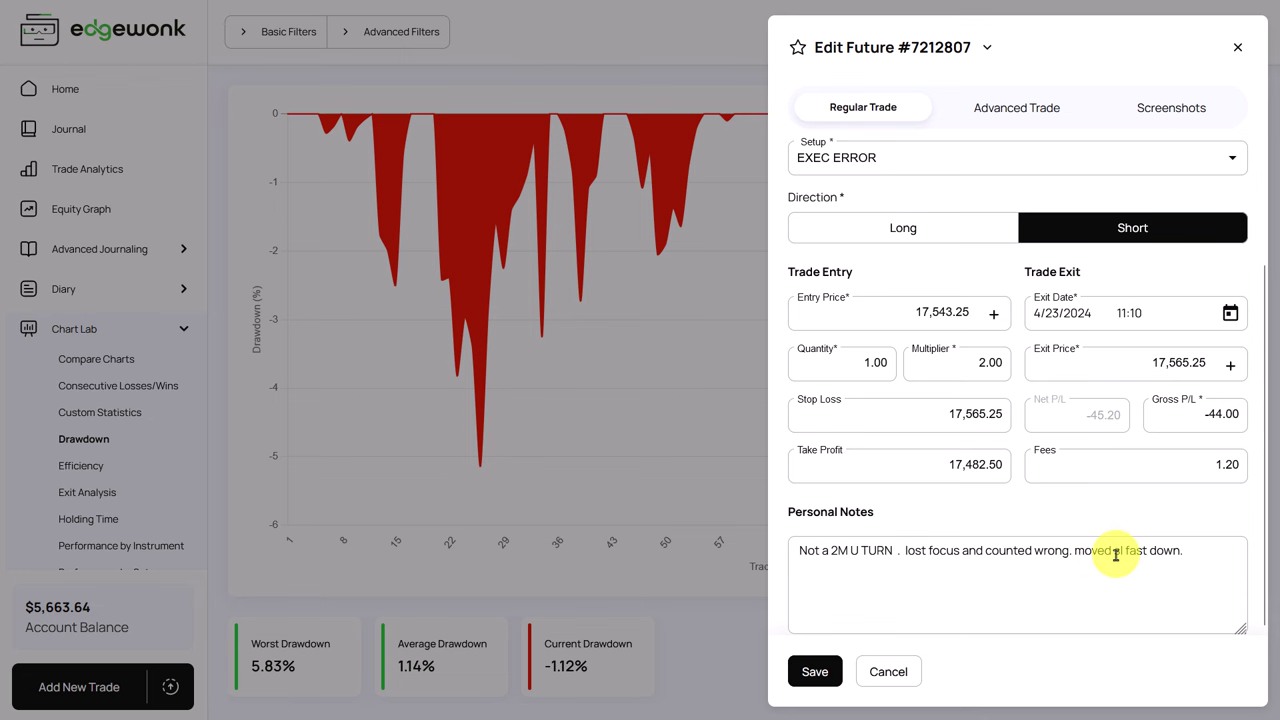
left_click(717, 466)
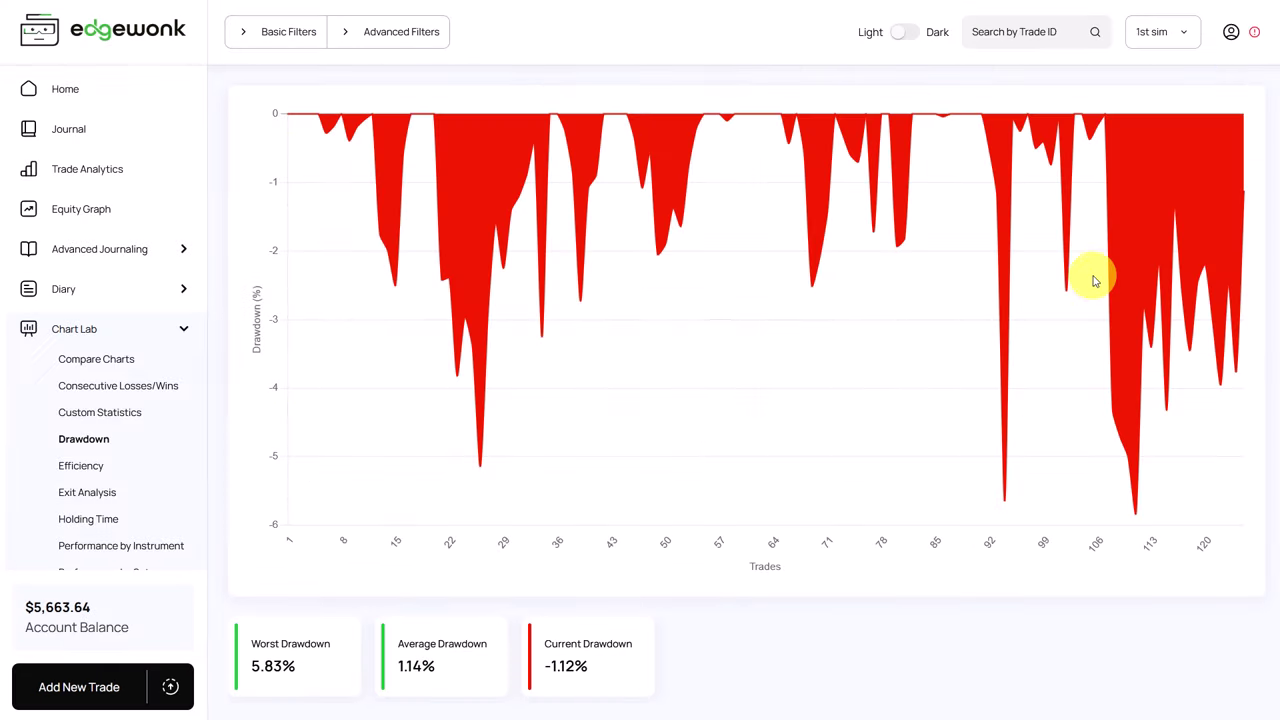
Step: Review trade #7201698 from its drawdown chart point, then close it
left_click(1066, 288)
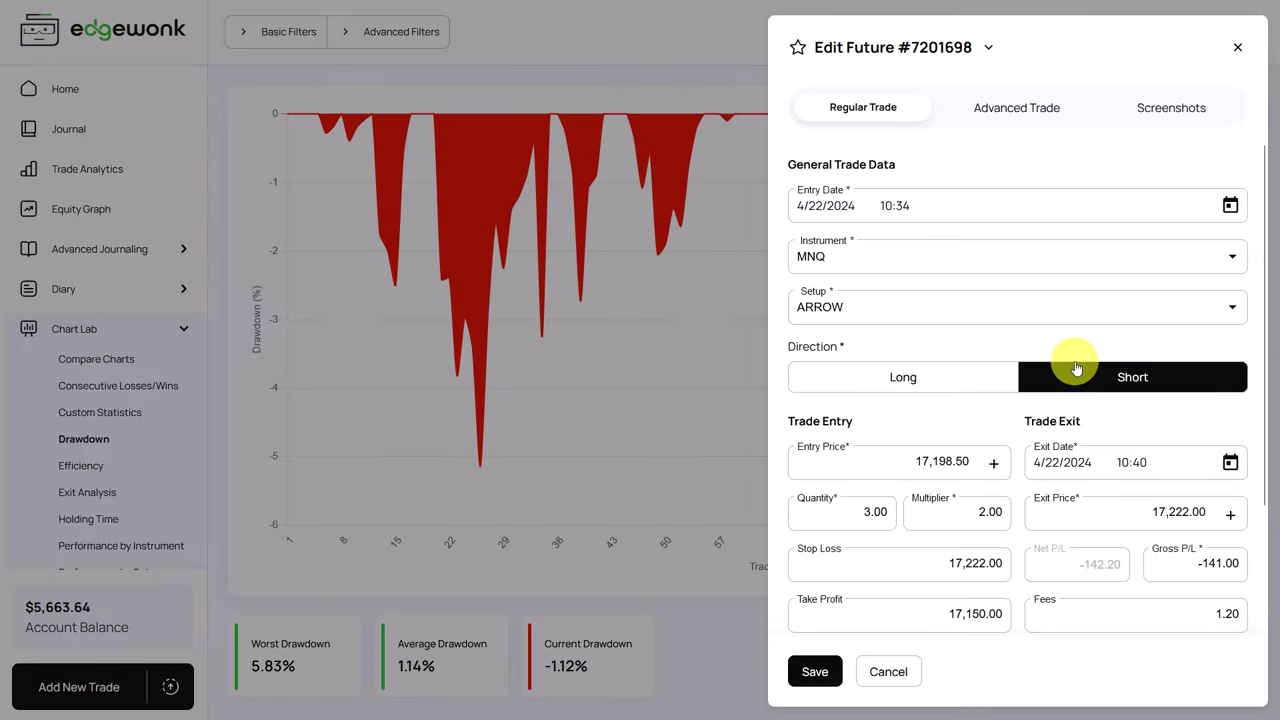
scroll(1076, 369, "down", 2)
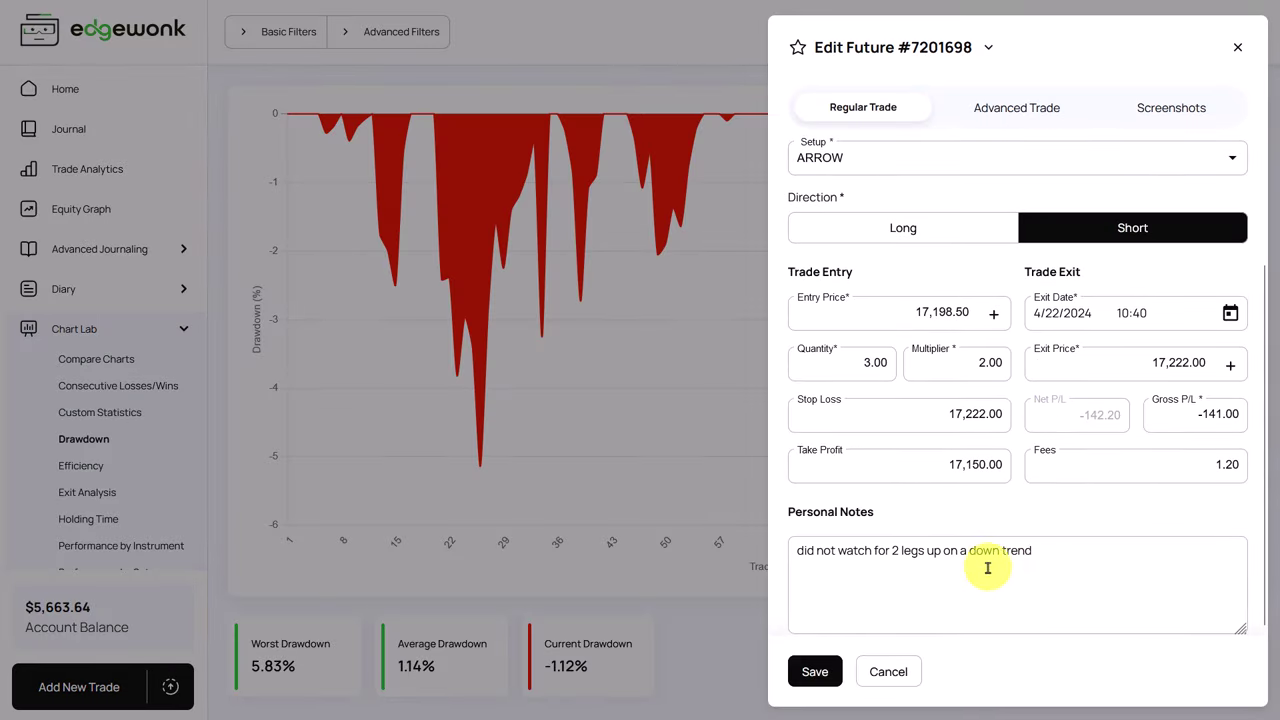
left_click(709, 477)
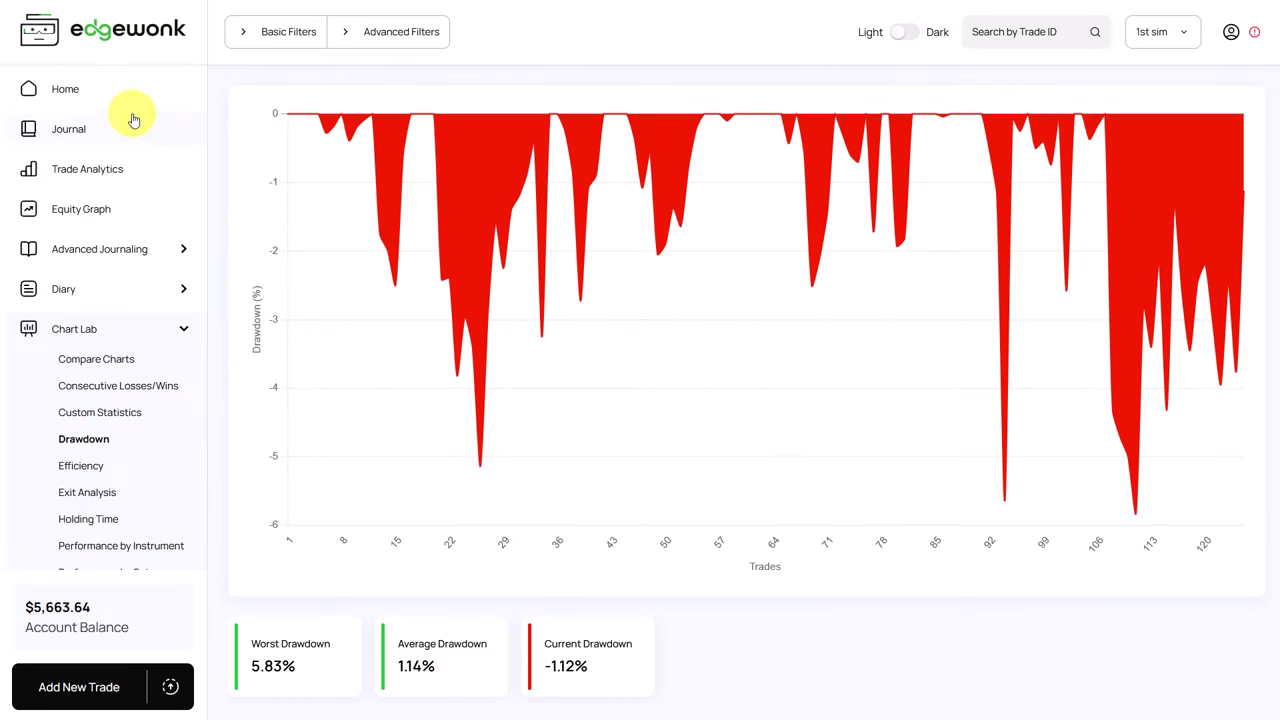
Step: Open the Home dashboard and scroll down past the stats cards and April 2024 calendar
left_click(106, 92)
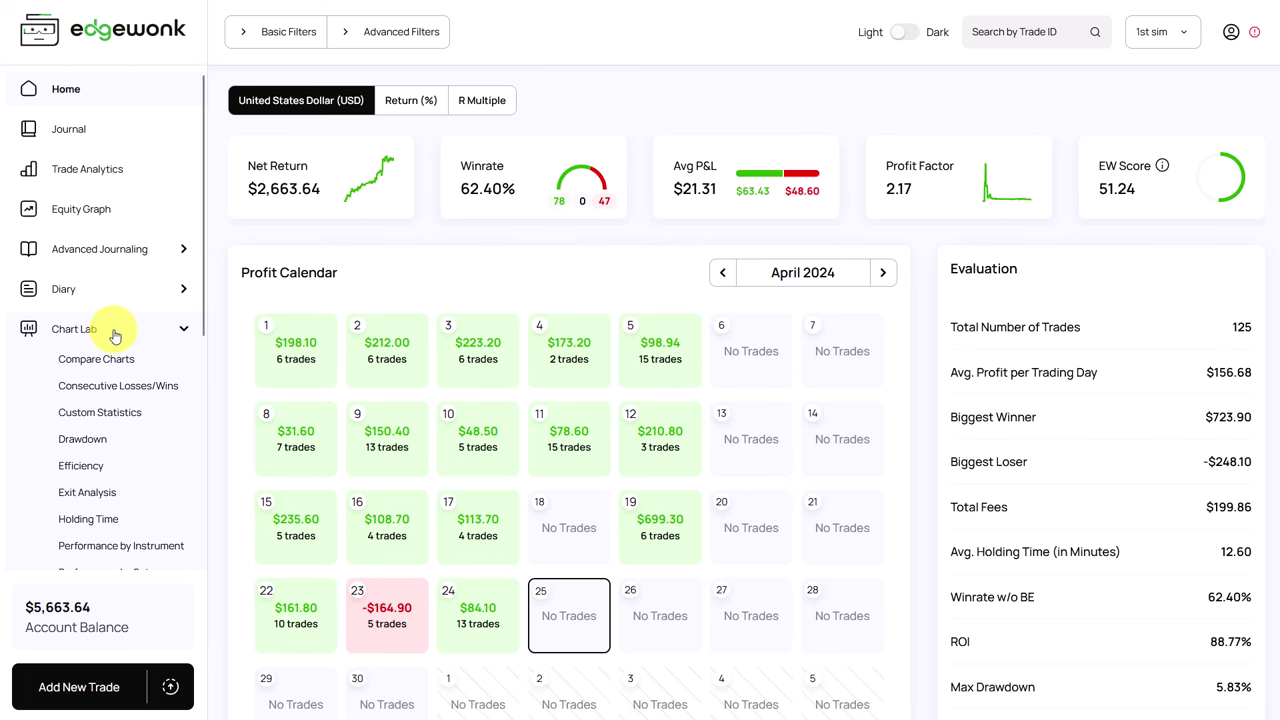
scroll(108, 331, "down", 3)
scroll(110, 345, "down", 2)
Step: Open the Chart Lab Trade Management chart showing actual, potential and management-effect lines
left_click(106, 369)
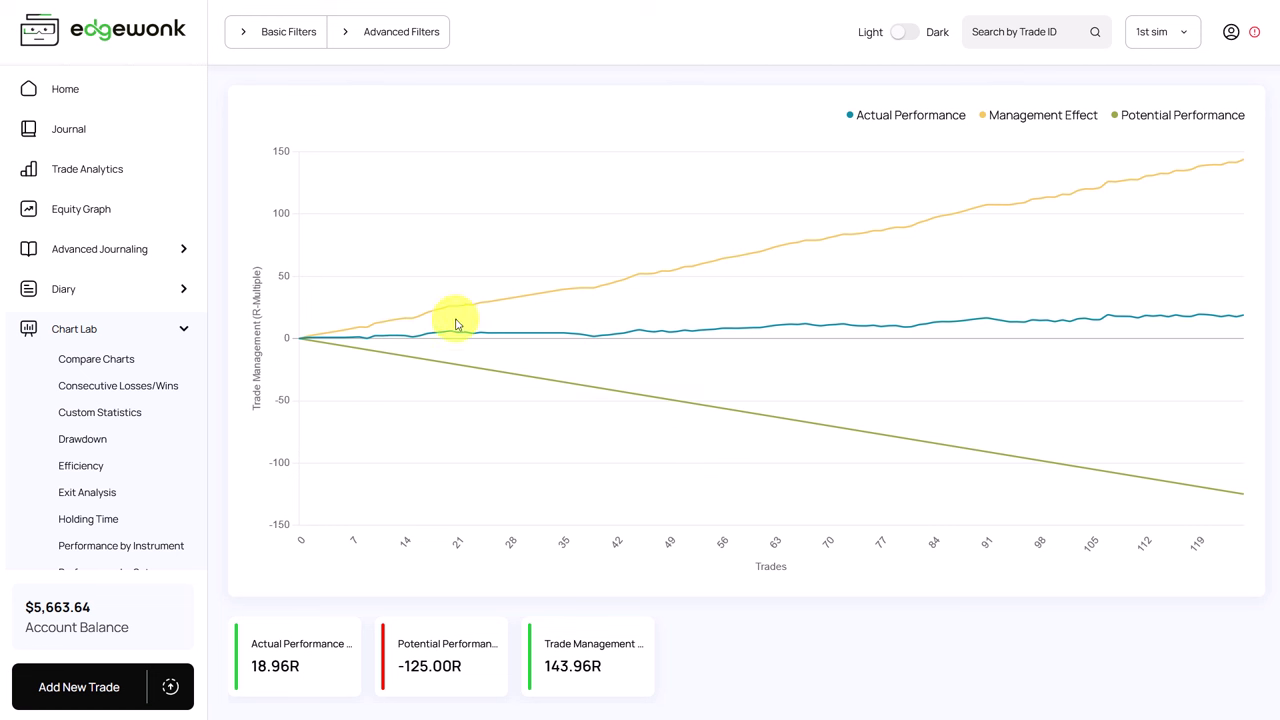
Step: Return to the Journal and check trade #7086786's Advanced Trade details
left_click(43, 138)
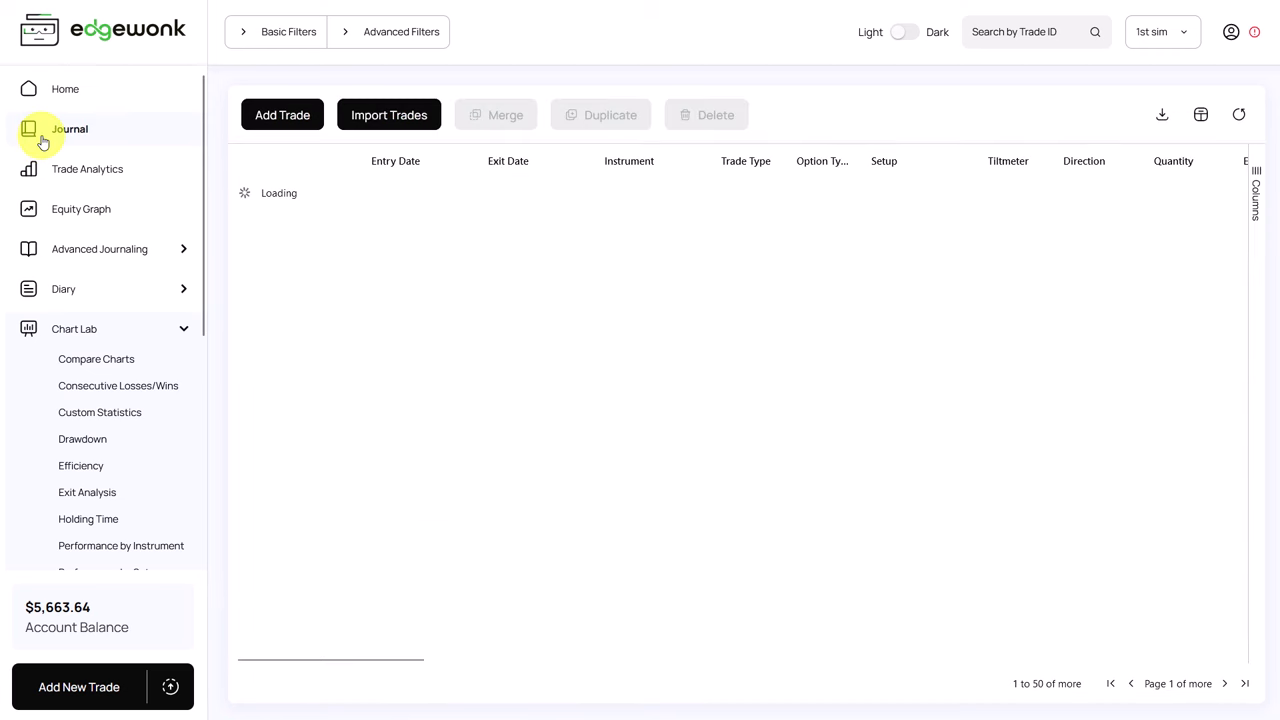
left_click(457, 255)
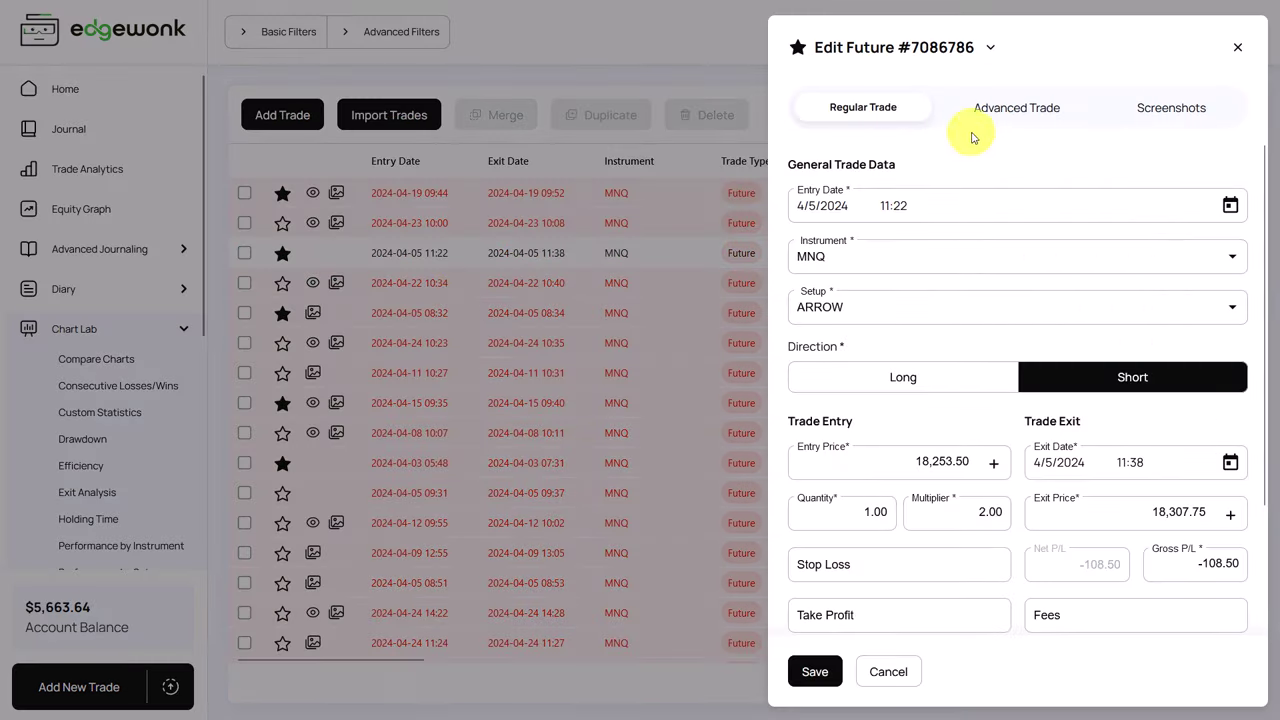
left_click(1017, 107)
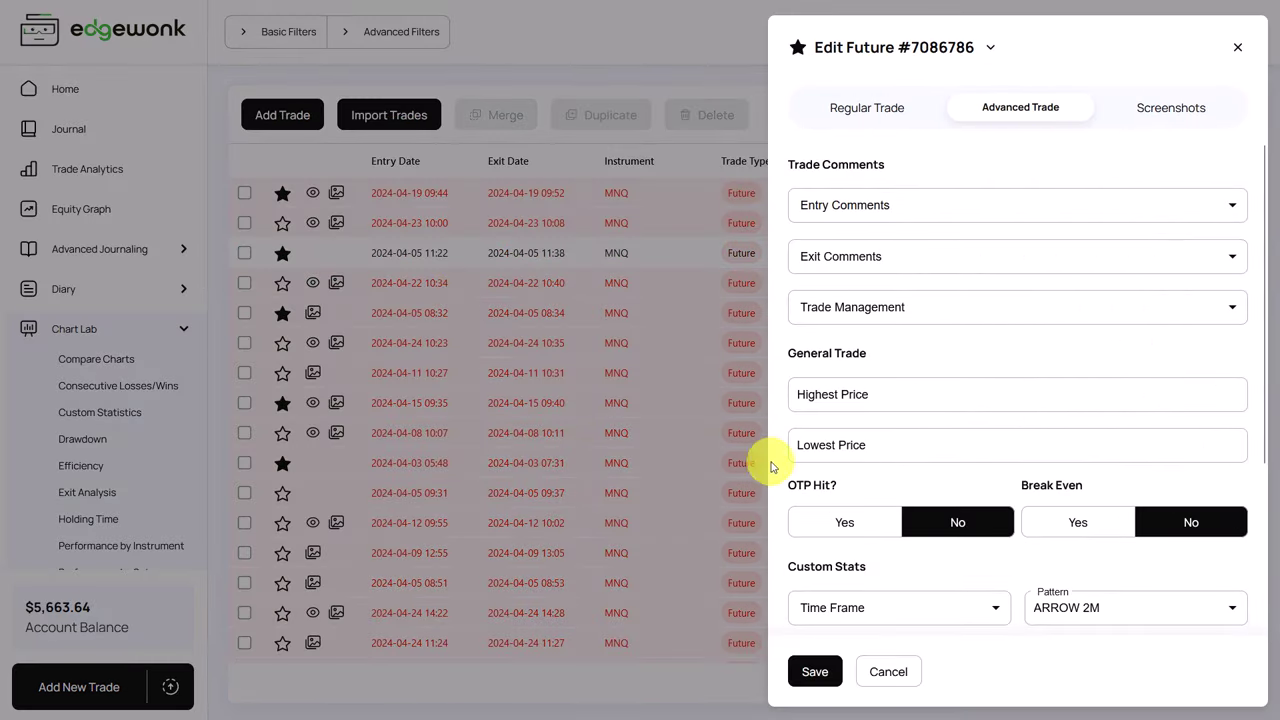
mouse_move(812, 485)
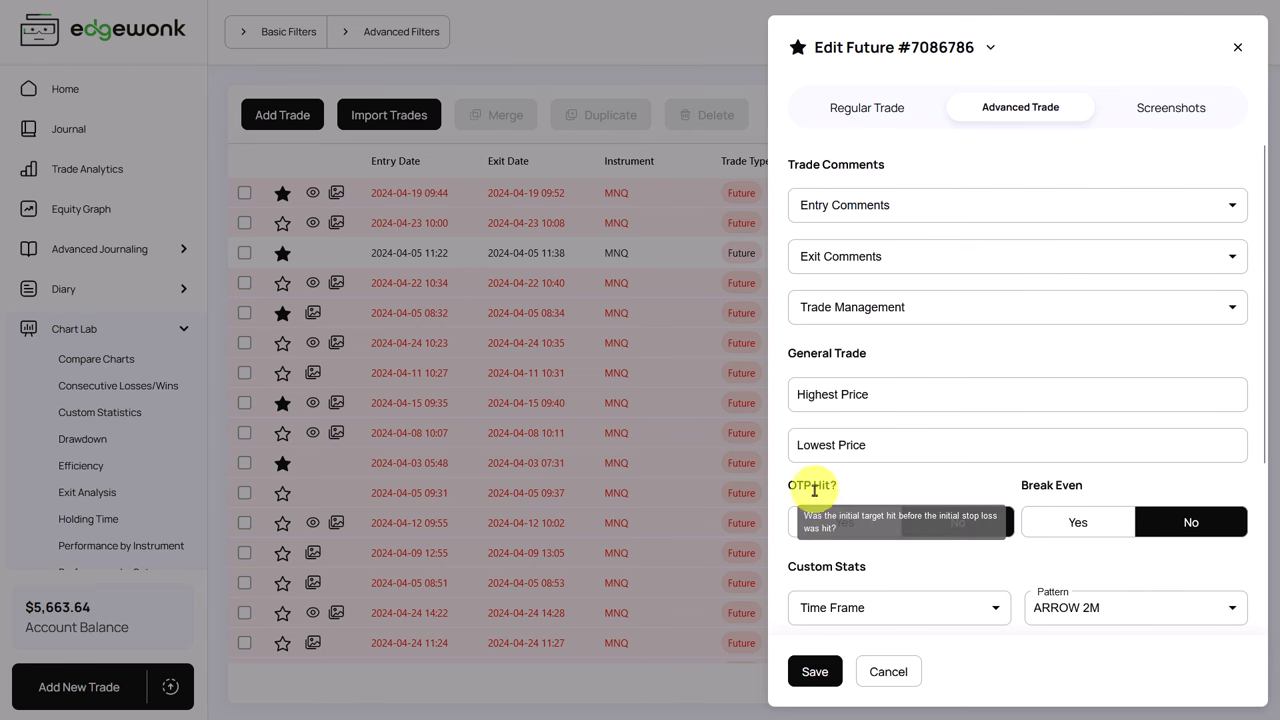
left_click(677, 97)
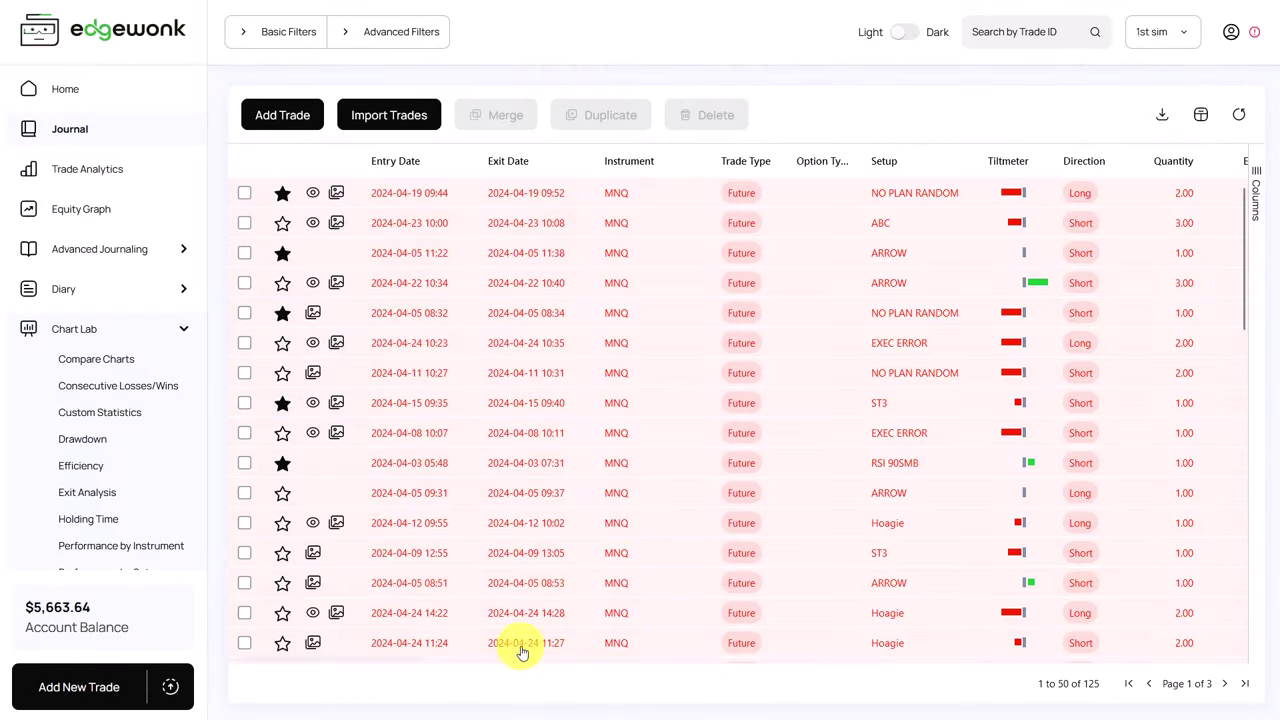
Step: Bring the entry, exit and trade management comment columns into view across the trade list
left_click_drag(383, 665, 736, 666)
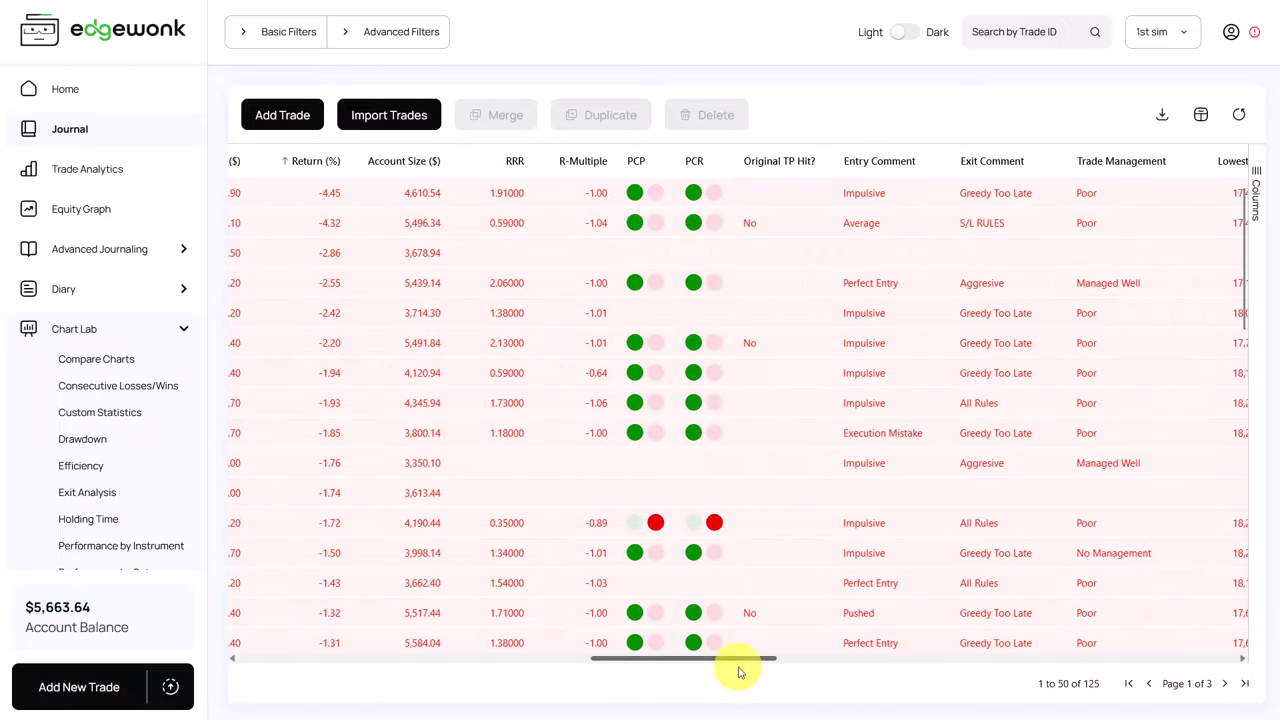
scroll(795, 300, "down", 1)
scroll(790, 290, "down", 3)
scroll(788, 285, "down", 3)
scroll(787, 278, "down", 5)
scroll(787, 278, "down", 1)
scroll(774, 306, "down", 3)
scroll(771, 309, "down", 3)
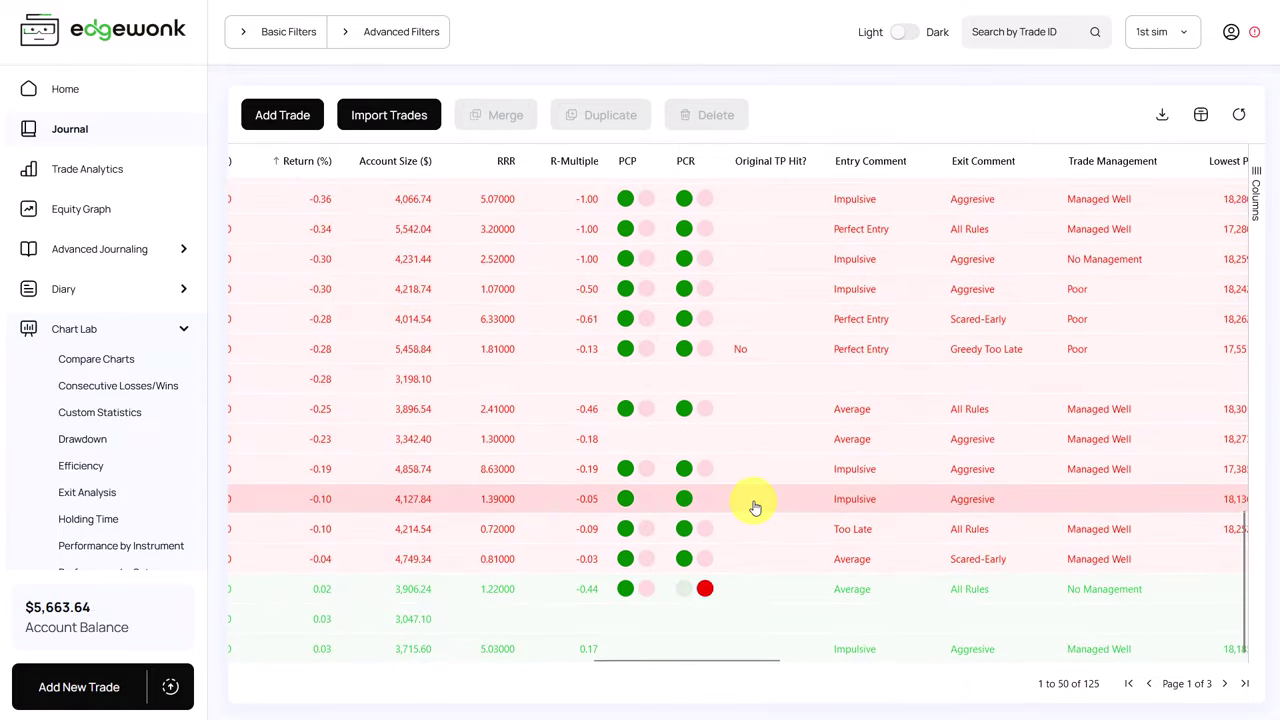
scroll(753, 508, "up", 2)
scroll(751, 506, "up", 3)
scroll(751, 504, "up", 3)
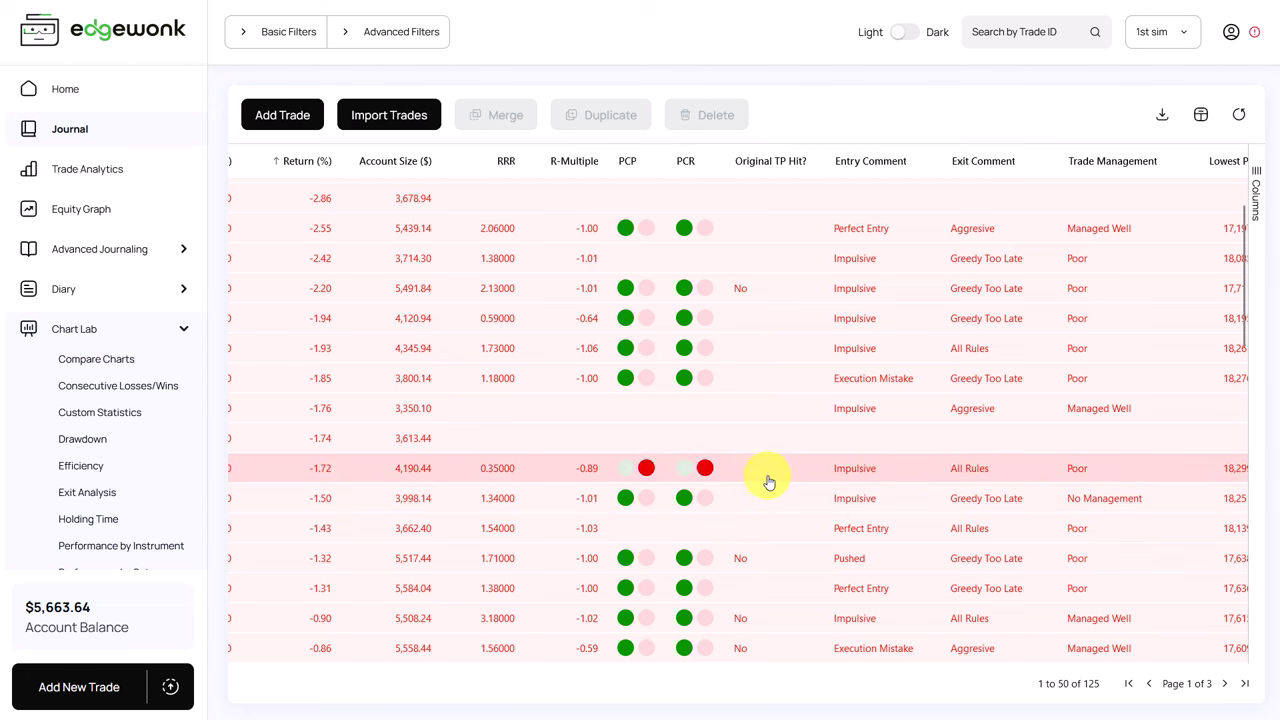
scroll(450, 440, "up", 1)
scroll(100, 400, "down", 2)
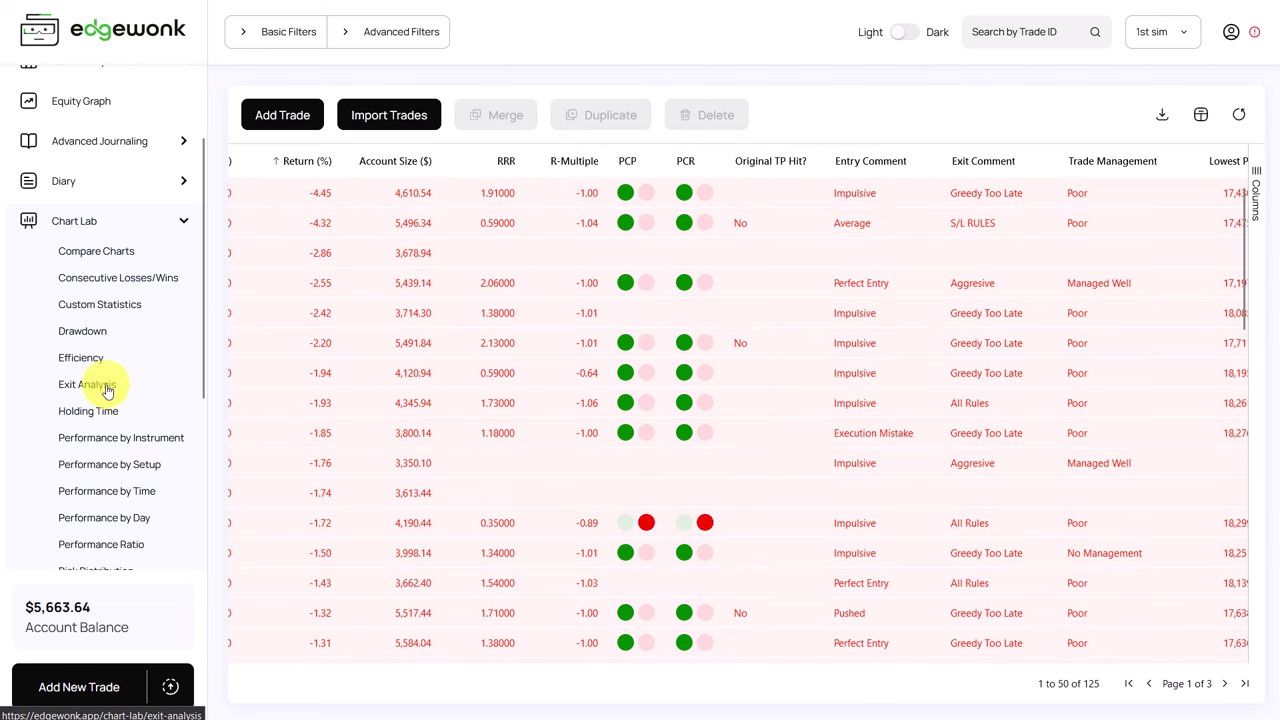
Step: Open the Exit Analysis chart and open trade #7223852 from its bar
left_click(115, 391)
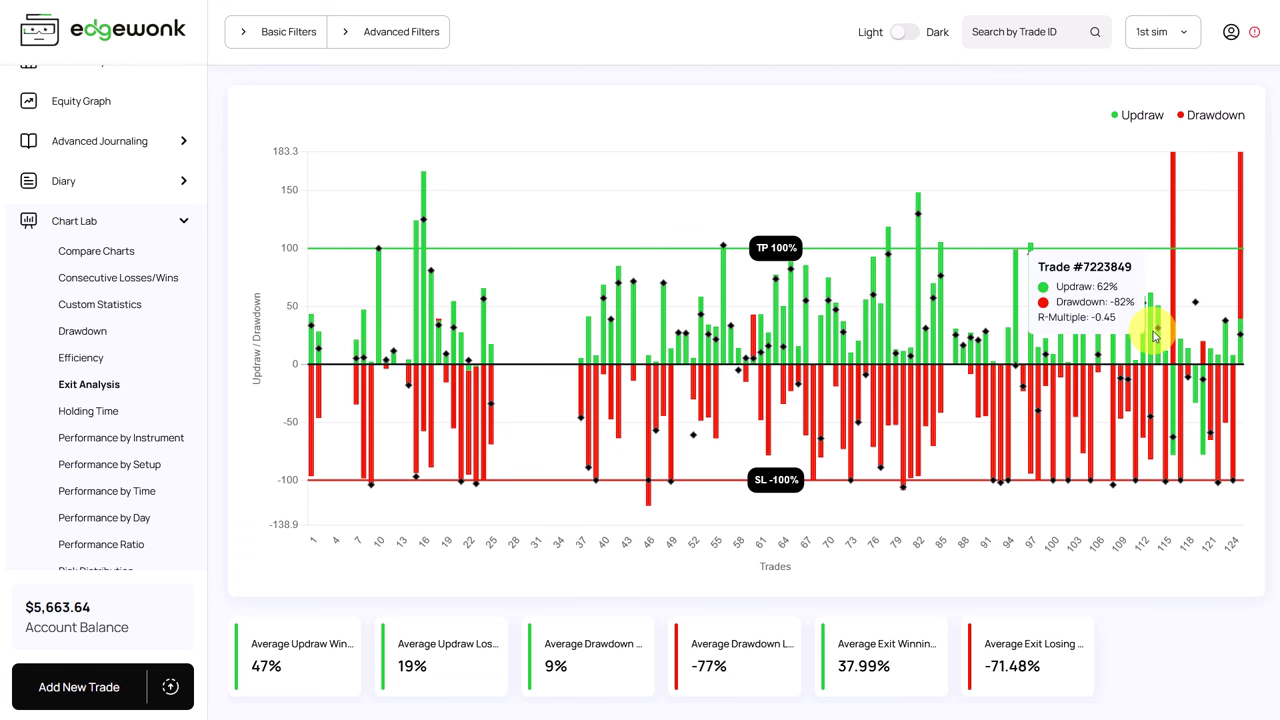
mouse_move(1173, 380)
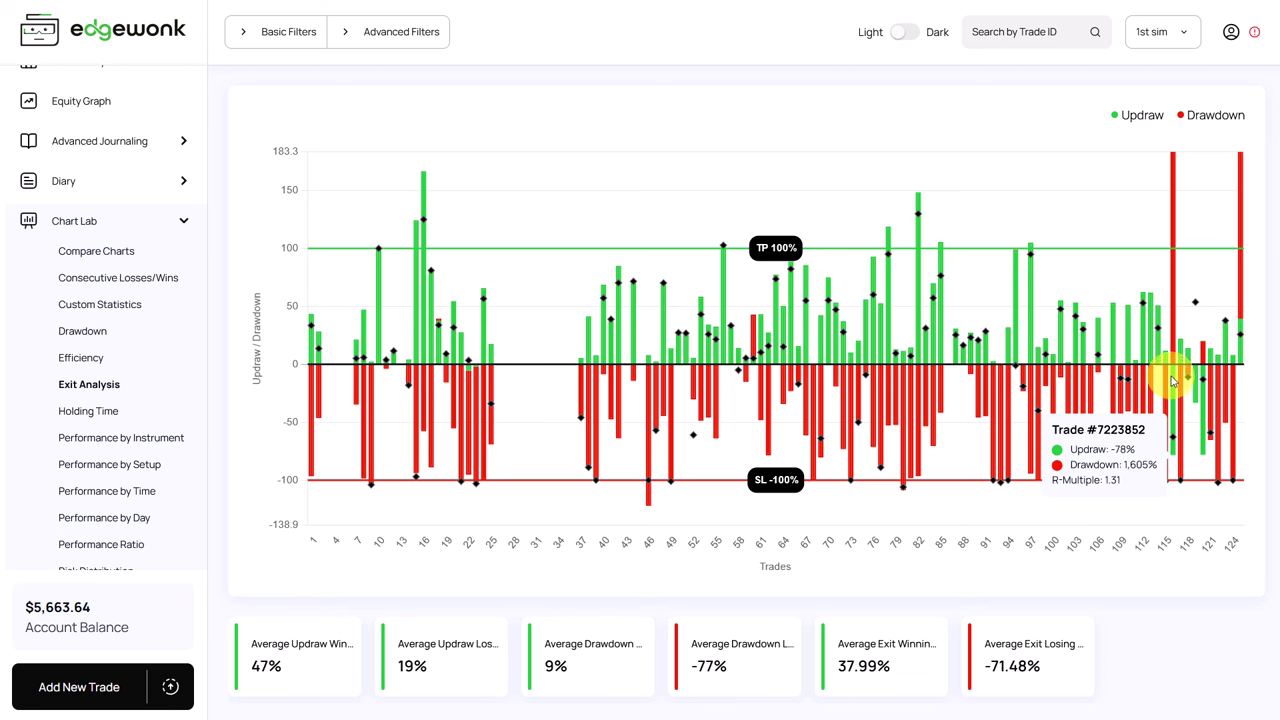
left_click(1157, 320)
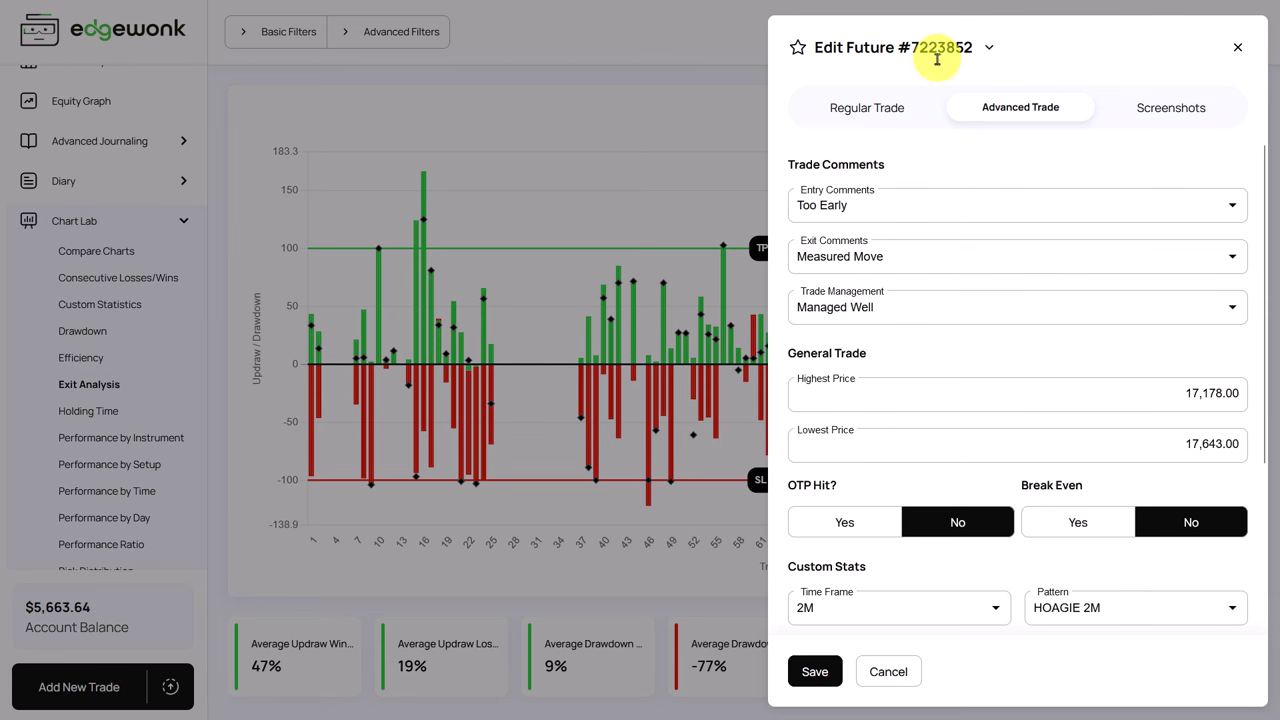
Step: Check trade #7223852's Regular and Advanced Trade tabs, then cancel without saving
left_click(868, 107)
left_click(998, 107)
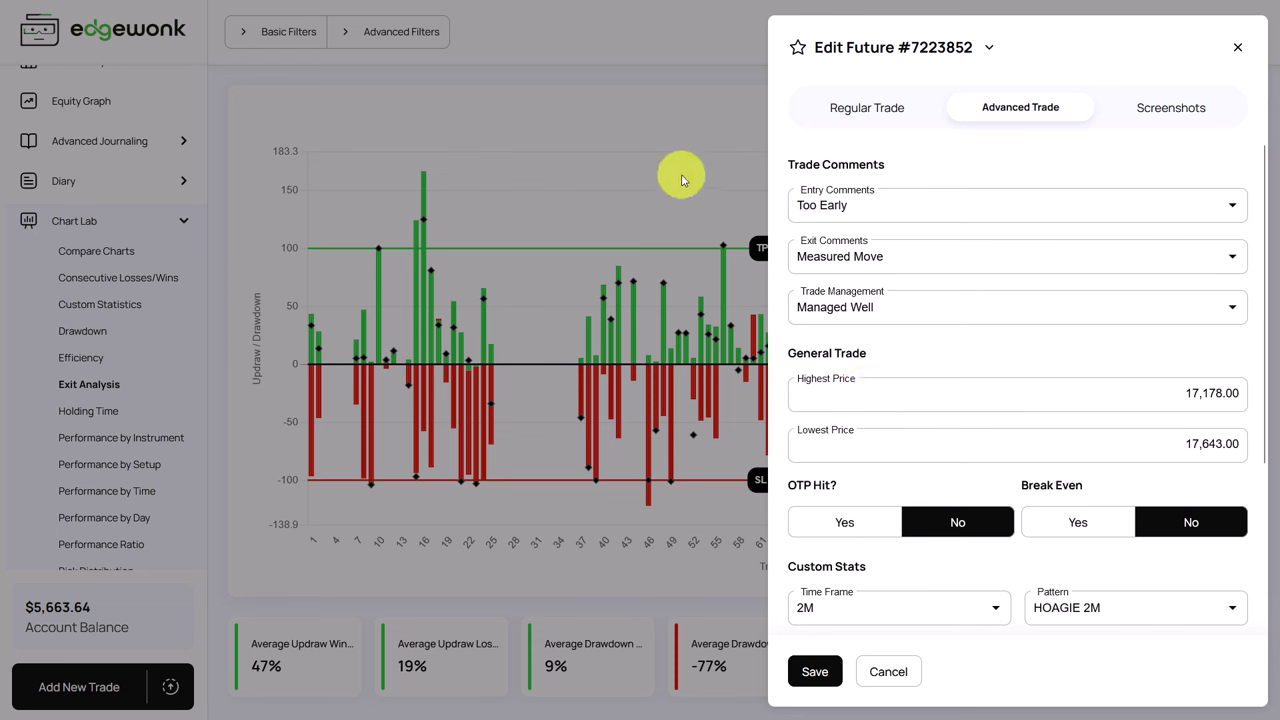
left_click(652, 98)
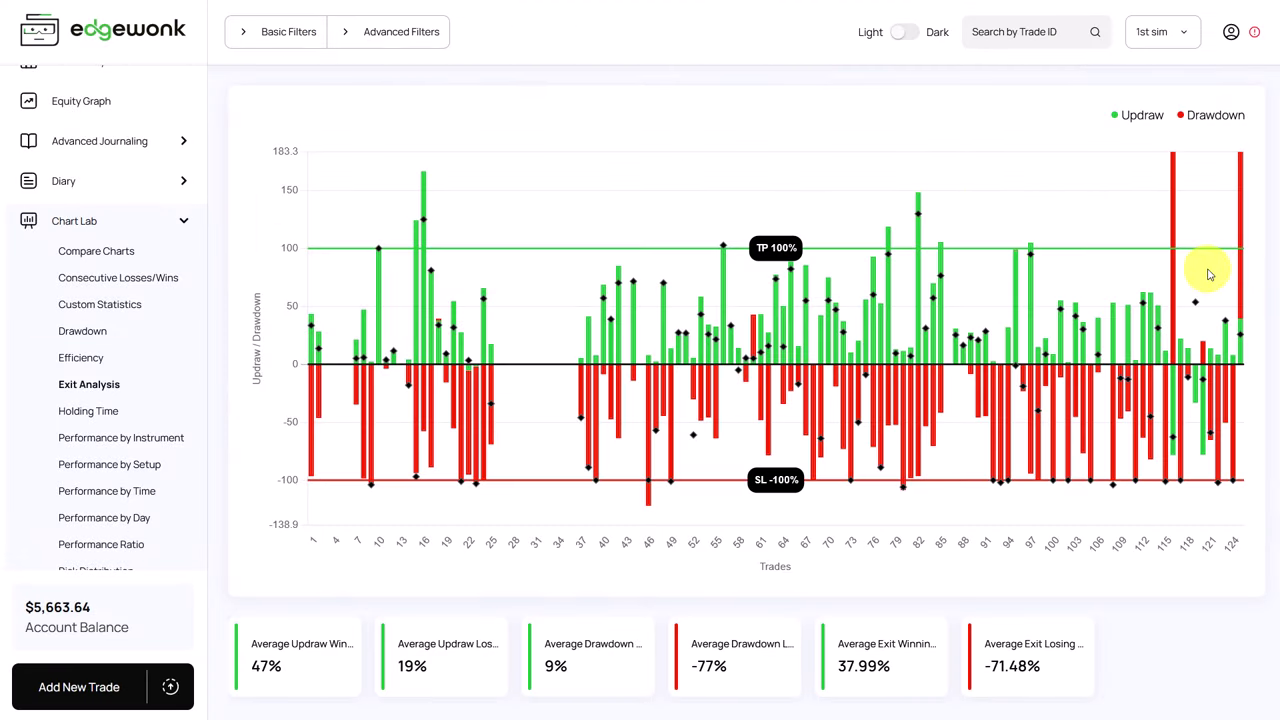
Step: Chart returns by the Trade Management comment in Chart Lab's Trade Comments view
scroll(149, 409, "down", 4)
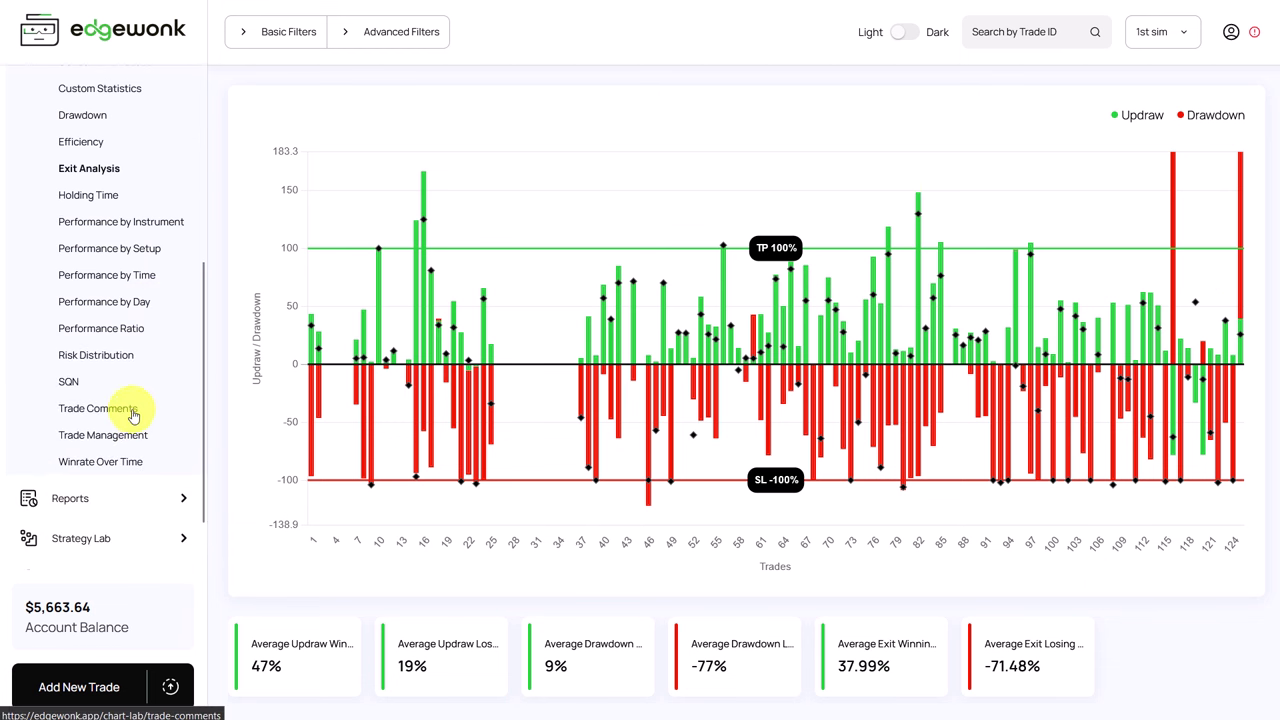
left_click(123, 410)
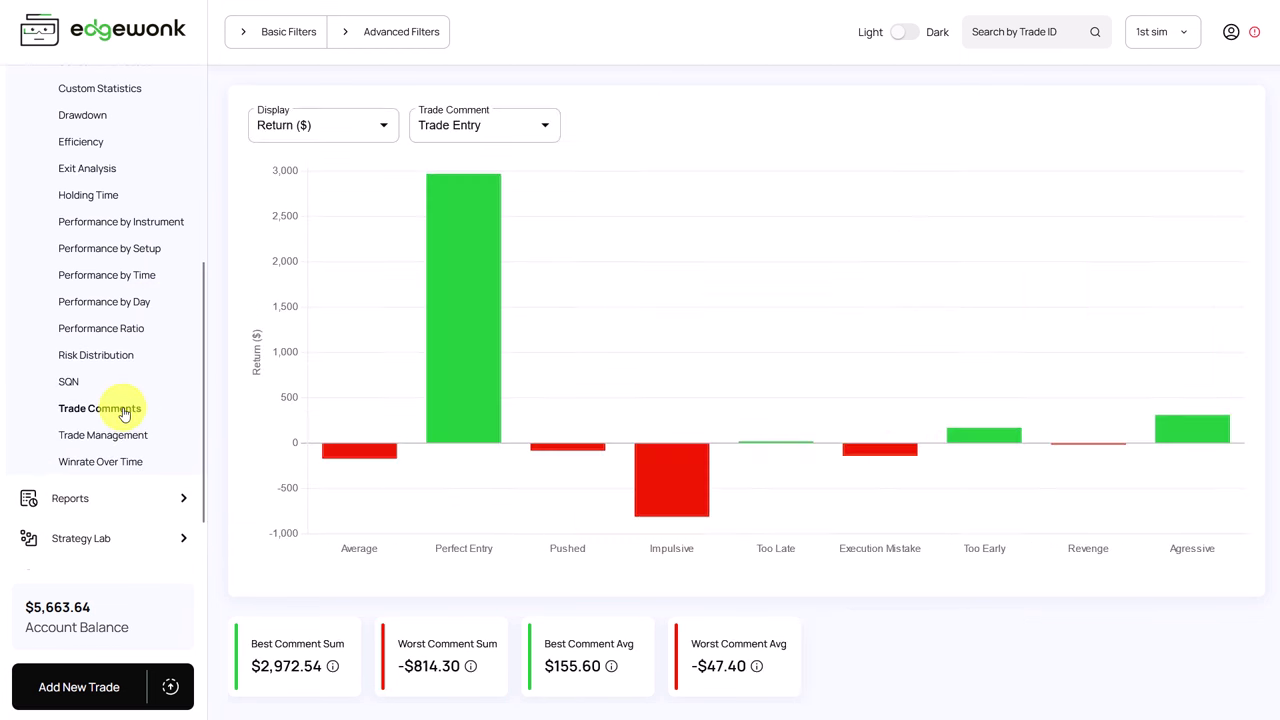
left_click(543, 127)
left_click(528, 195)
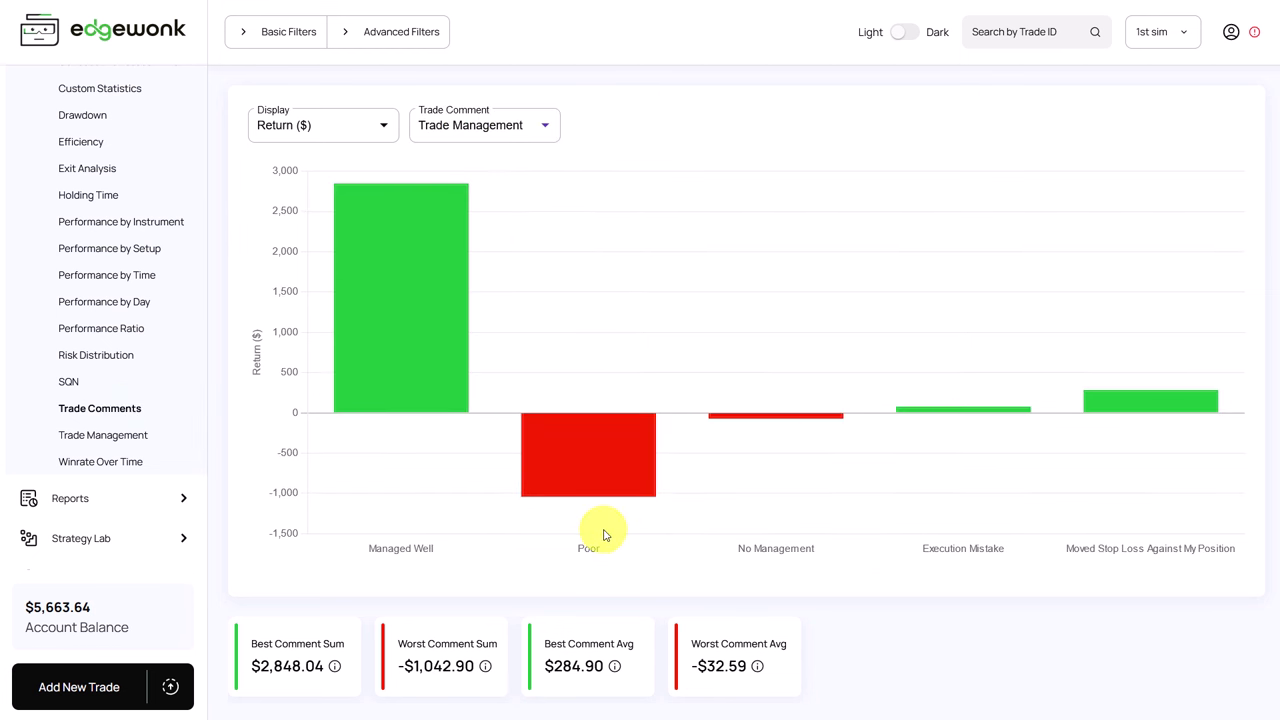
mouse_move(574, 446)
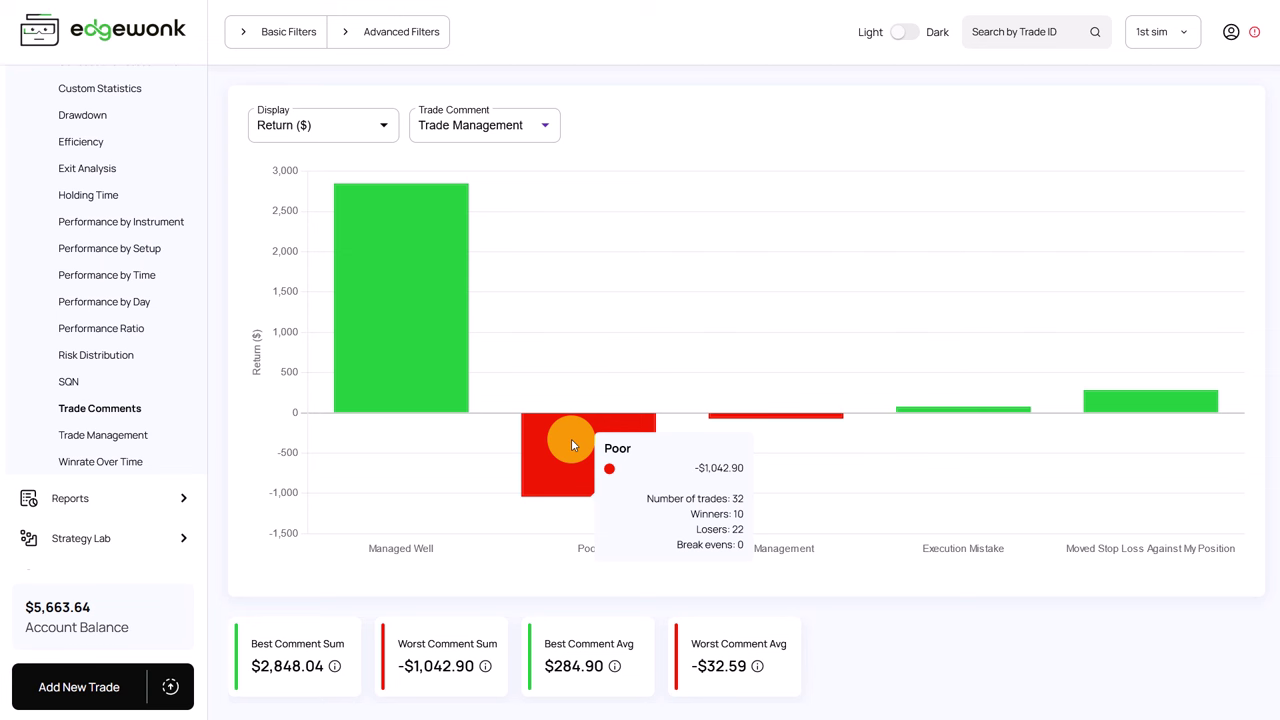
scroll(120, 90, "up", 3)
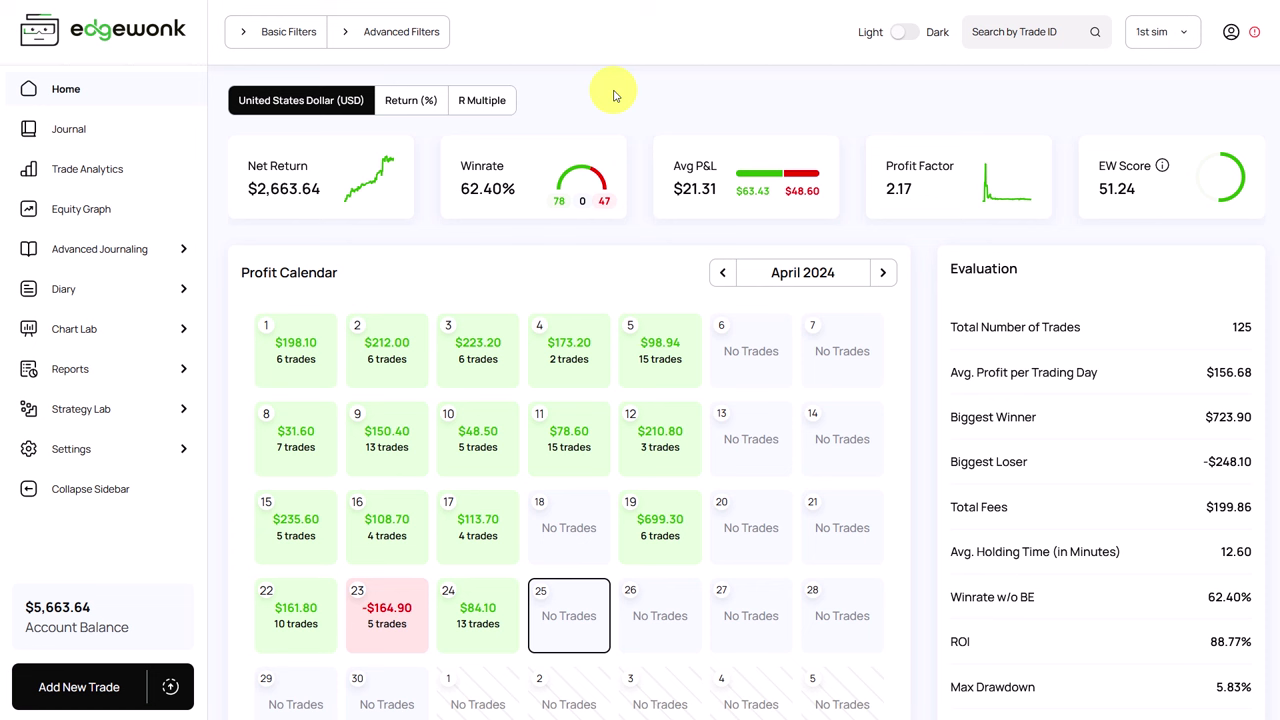
Step: Open Performance by Setup and sort it By Value, Hoagie first
left_click(145, 338)
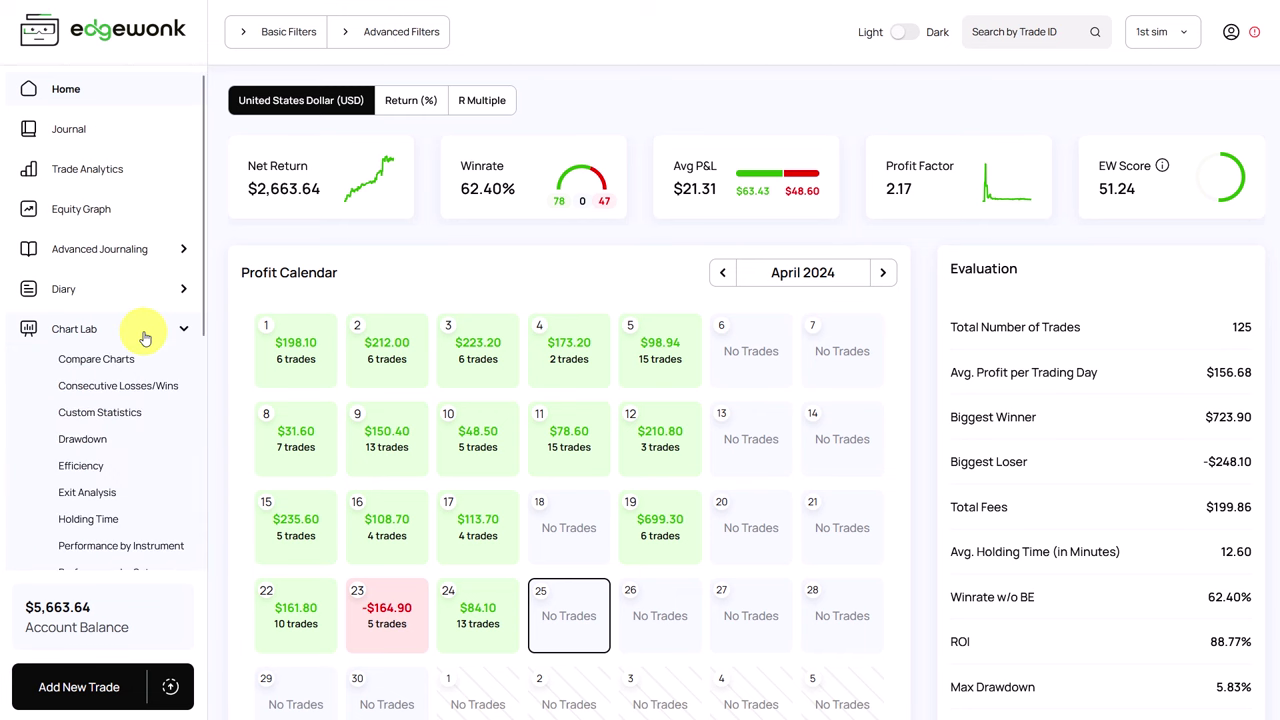
scroll(110, 470, "down", 4)
left_click(131, 362)
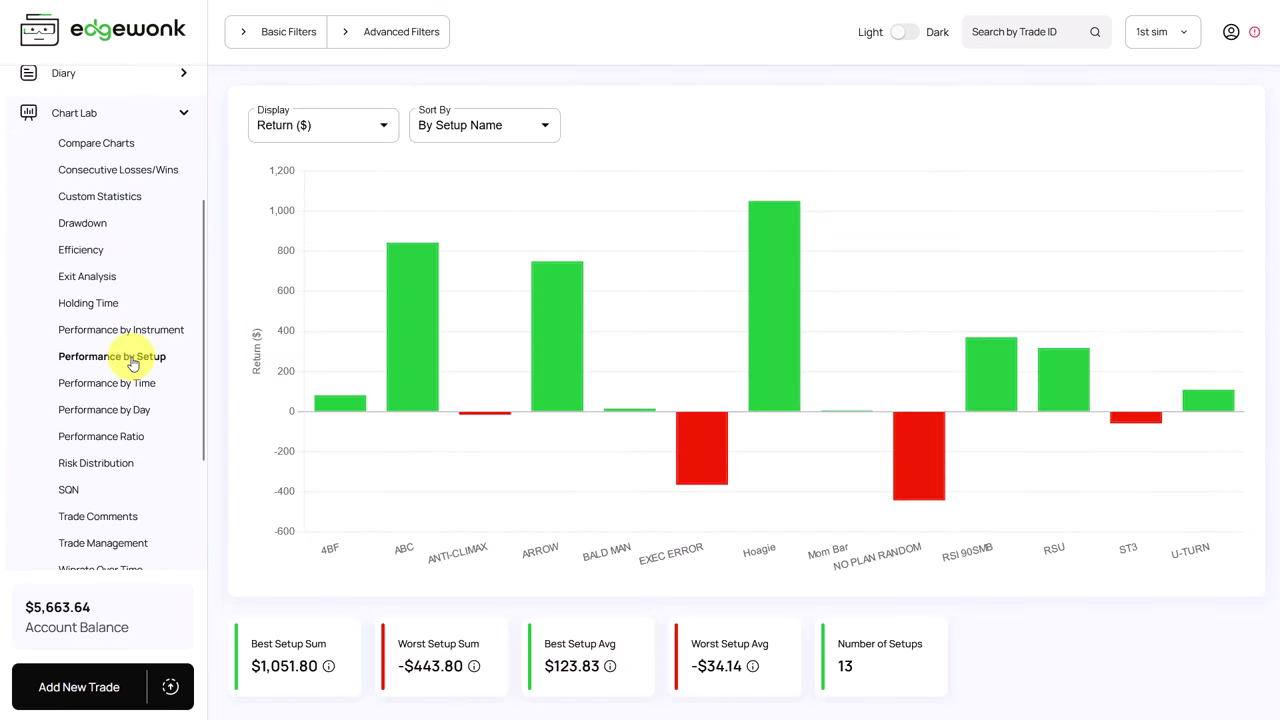
mouse_move(701, 449)
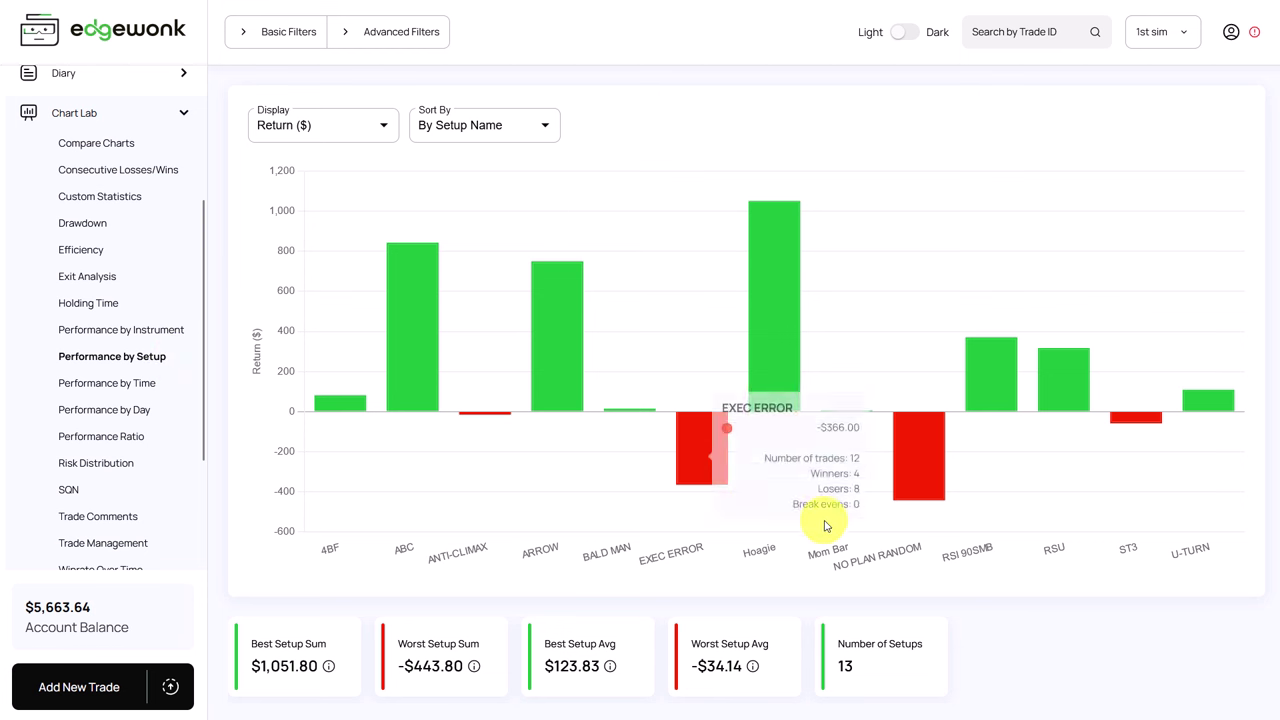
left_click(470, 130)
left_click(457, 157)
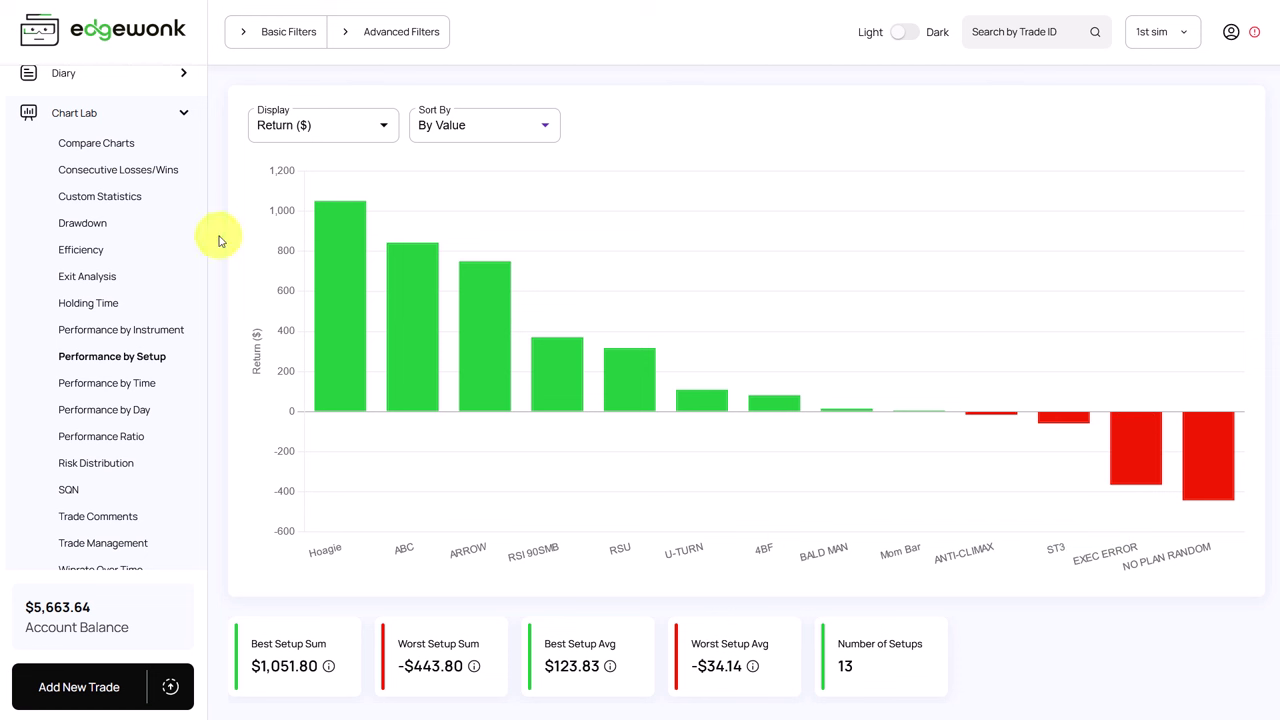
Step: Open Custom Statistics and select Pattern as the custom statistic
left_click(117, 203)
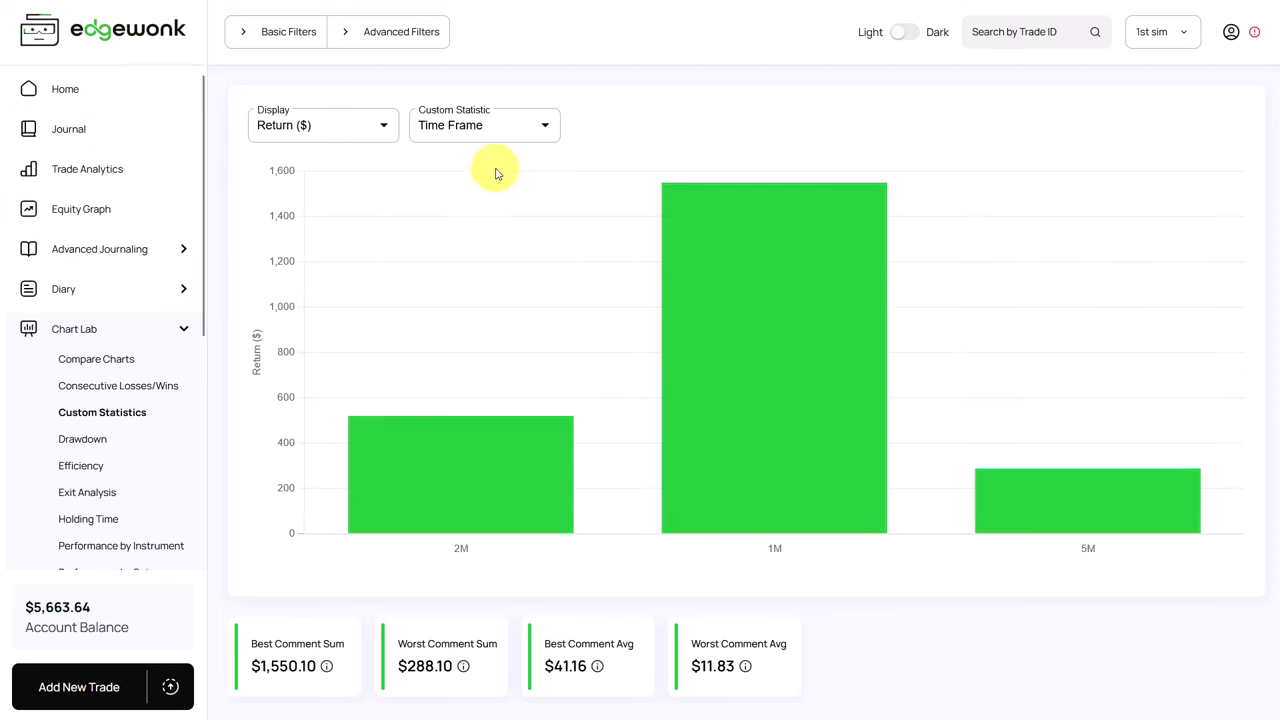
left_click(480, 128)
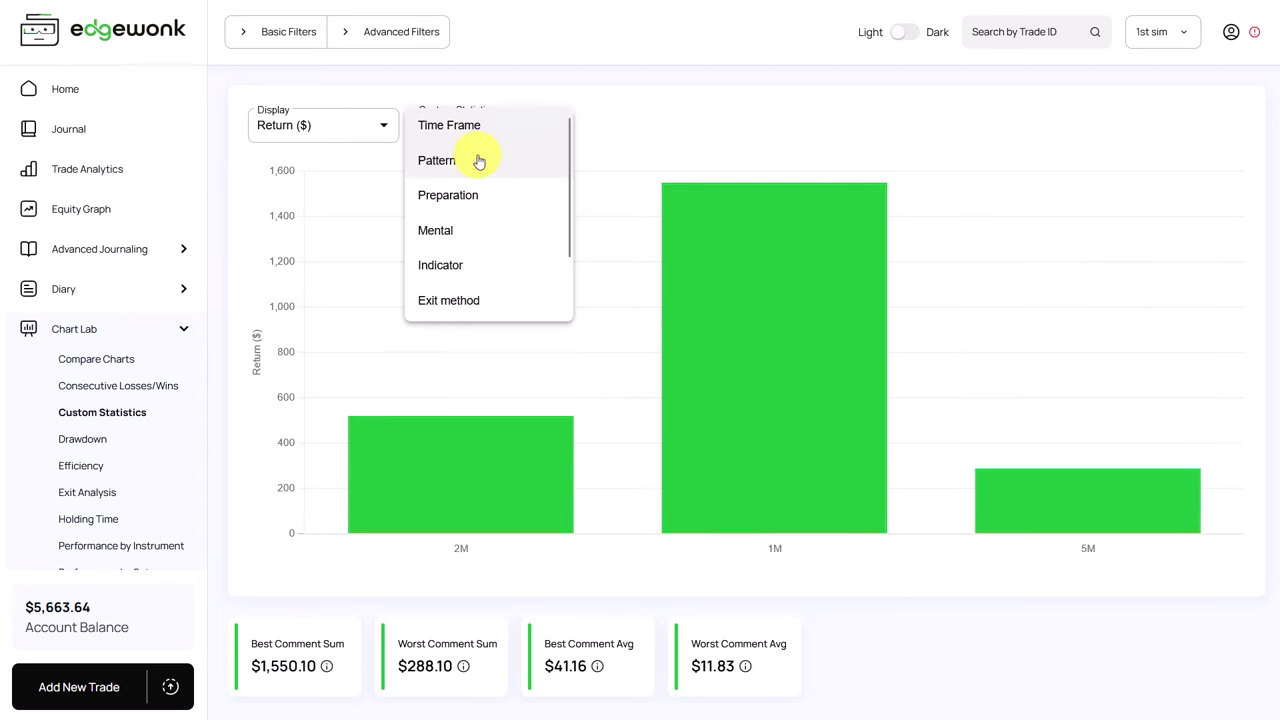
left_click(479, 161)
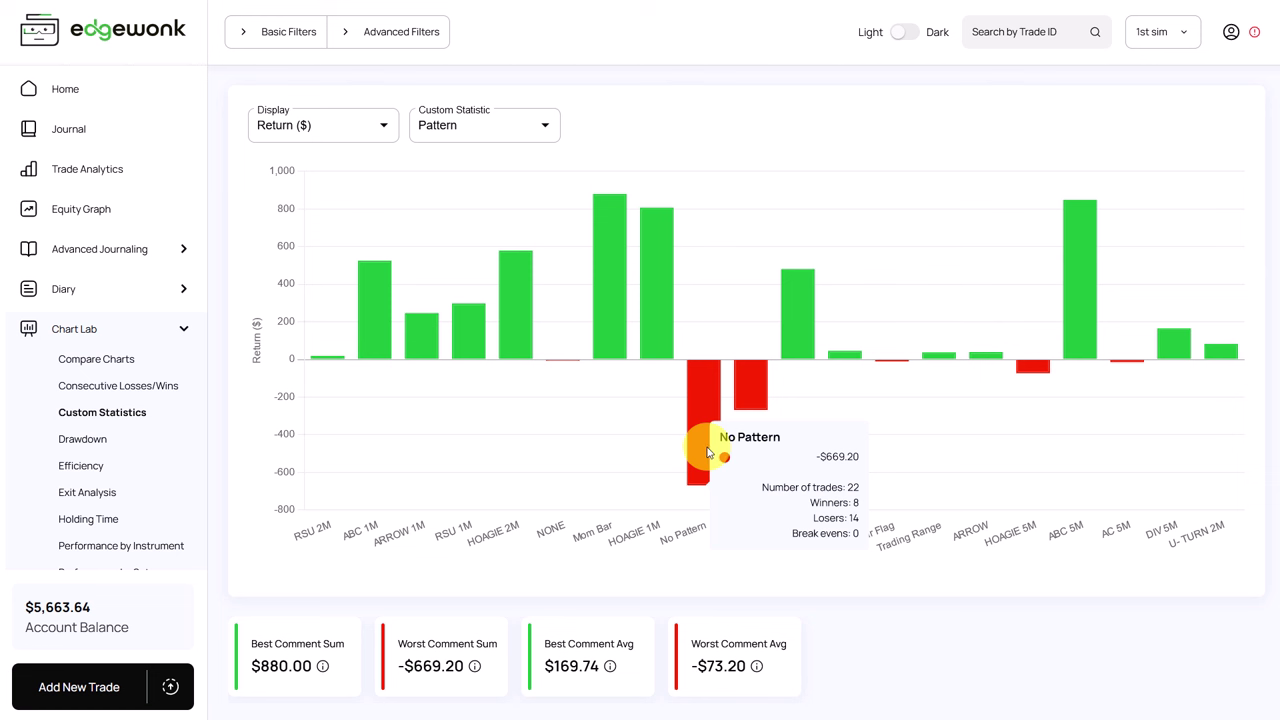
mouse_move(745, 385)
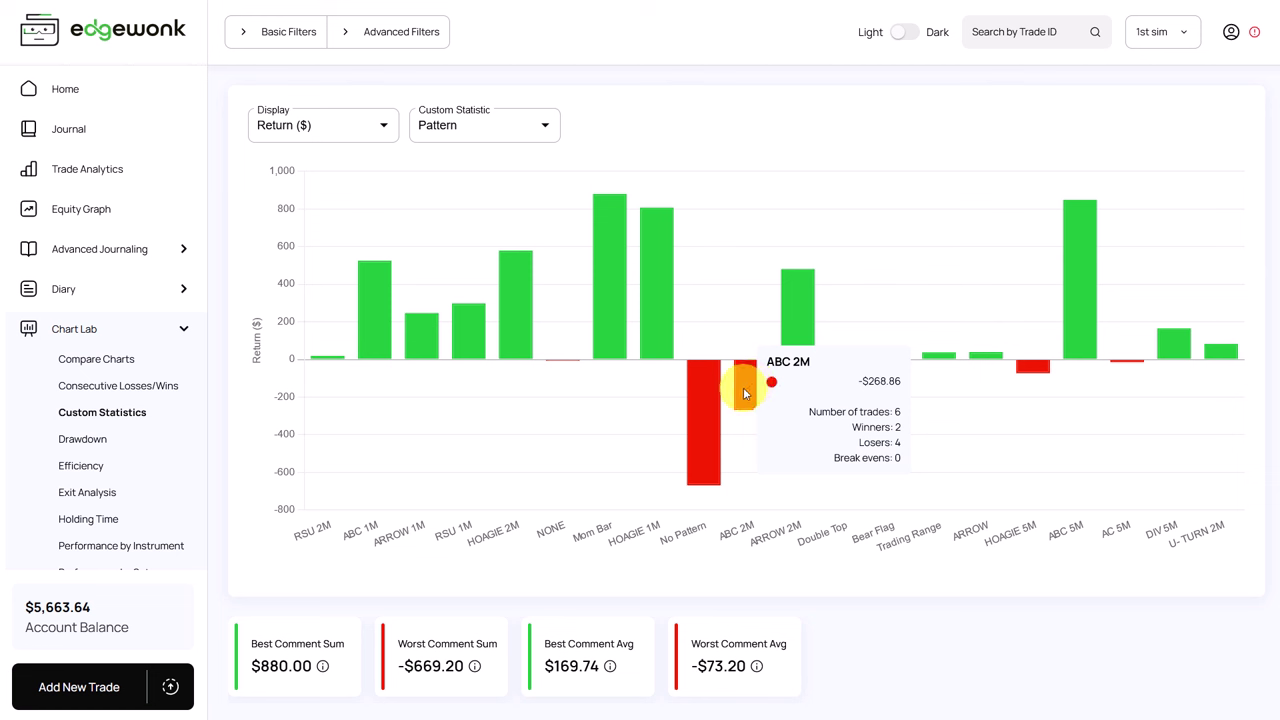
Step: Switch the custom statistic to Trend to compare Counter-Trend and Pro-Trend returns
left_click(484, 128)
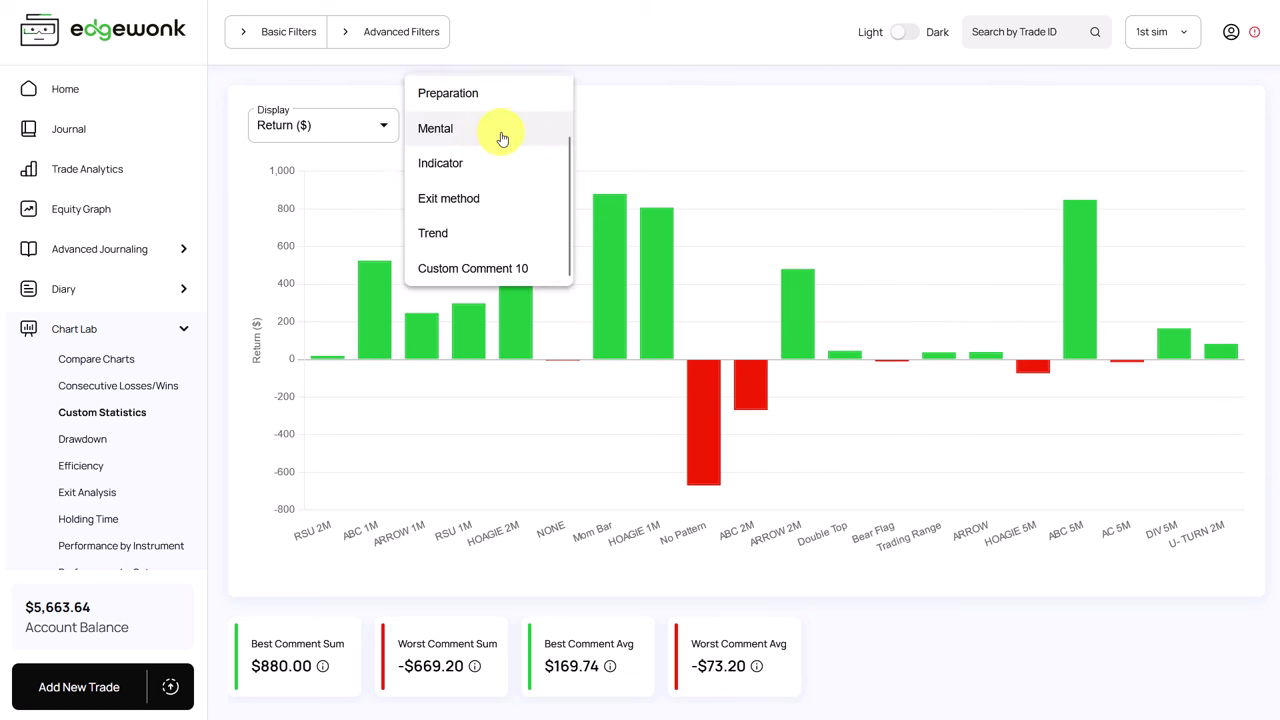
left_click(520, 233)
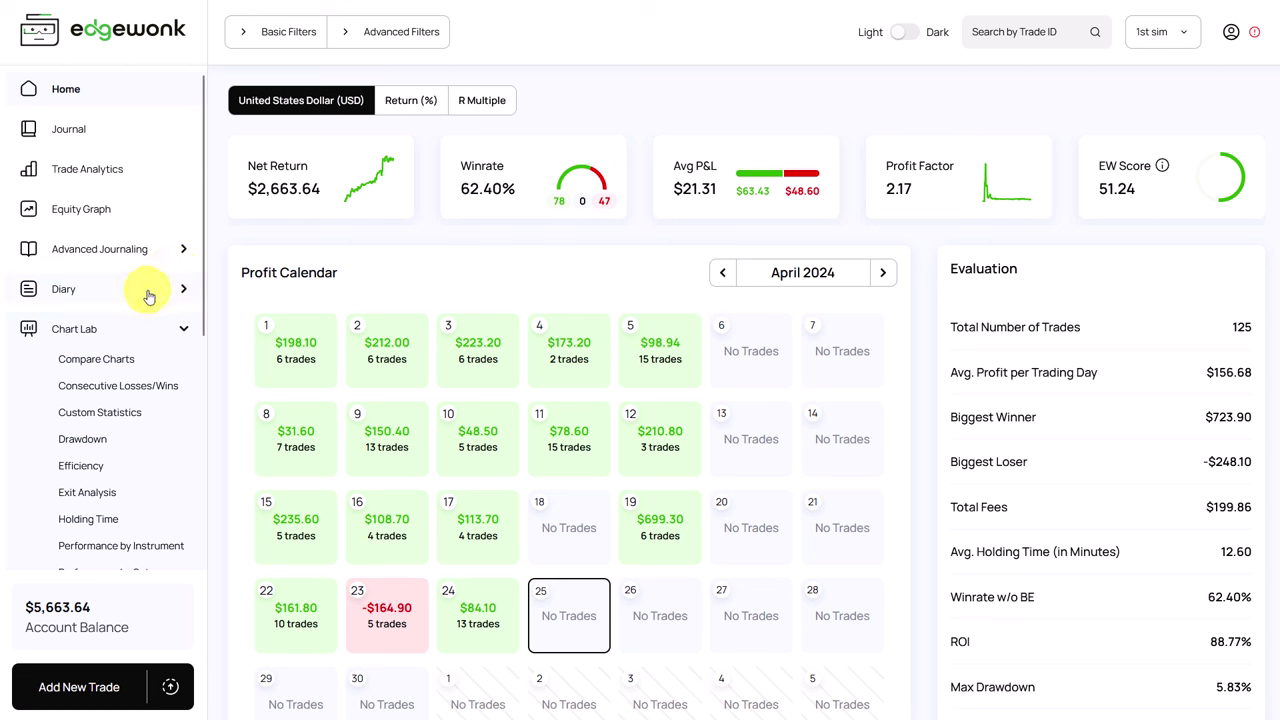
Step: Show Chart Lab's Performance by Setup, ranked from Hoagie ($1,051.80) down to No Plan Random (-$443.80)
scroll(112, 338, "down", 3)
left_click(150, 250)
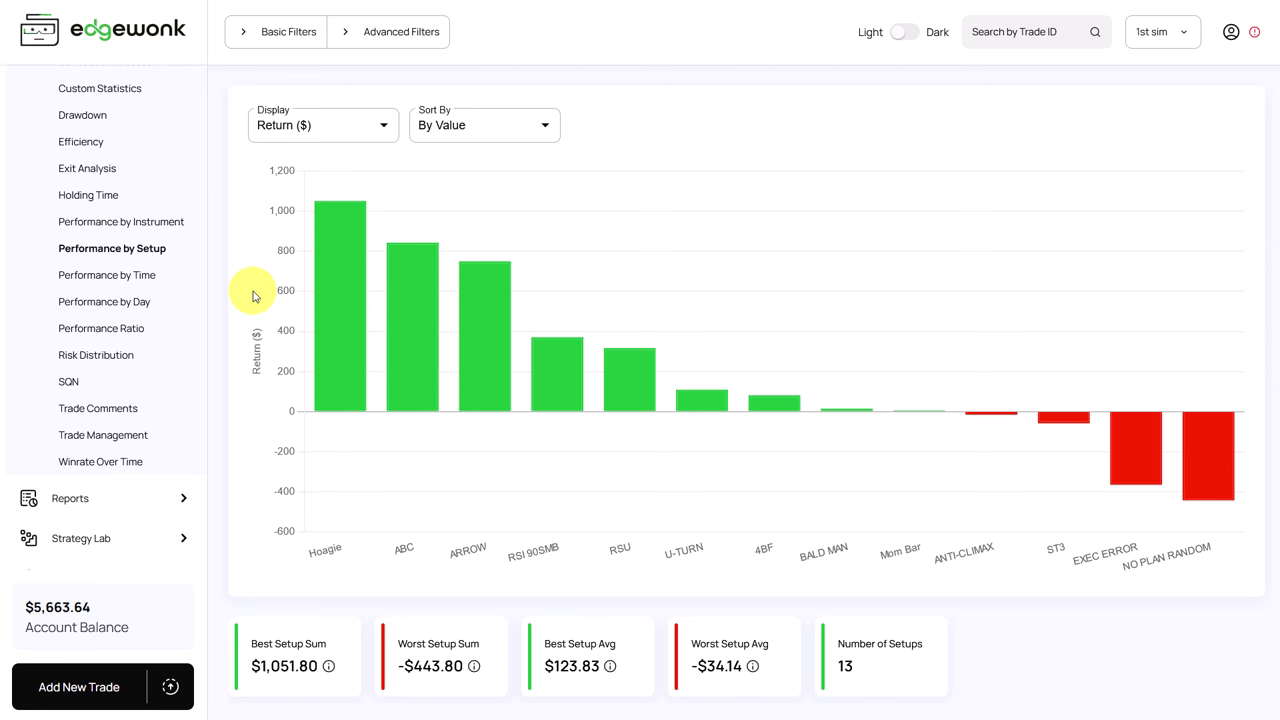
scroll(170, 315, "up", 2)
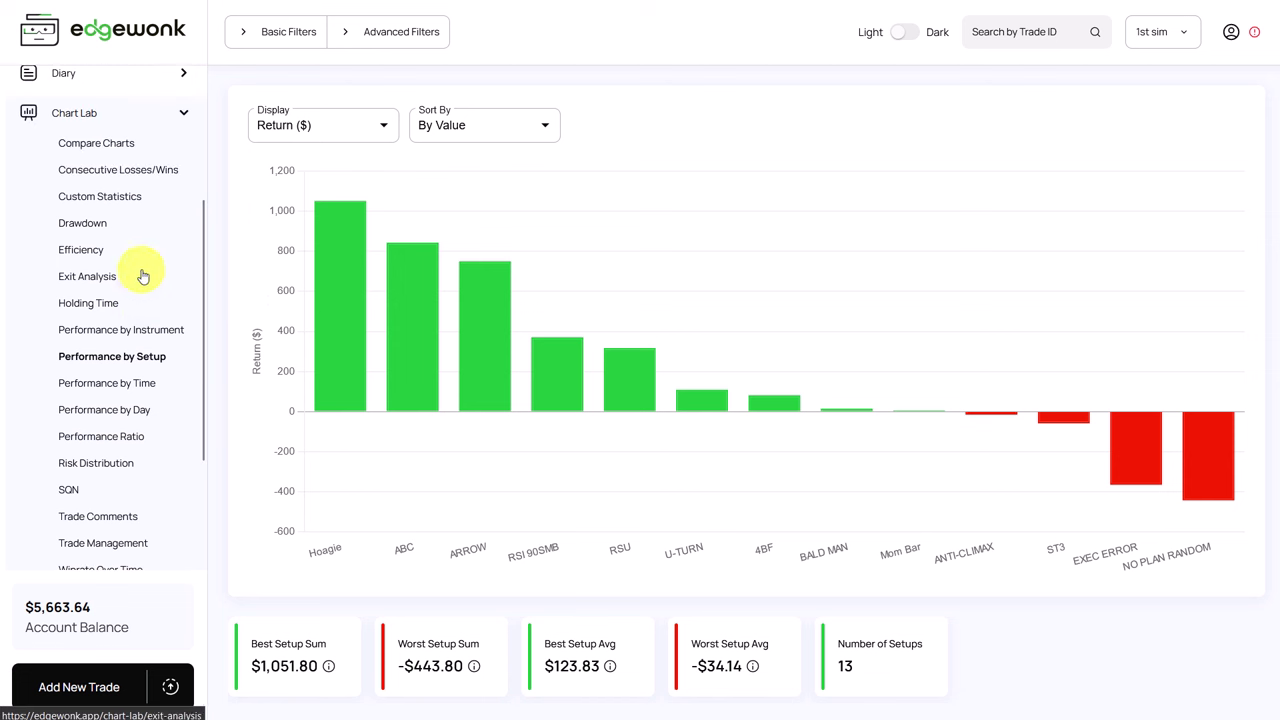
Step: Review the Trade Comments chart, then returns by weekday, with Friday best at $1,009.04
left_click(127, 517)
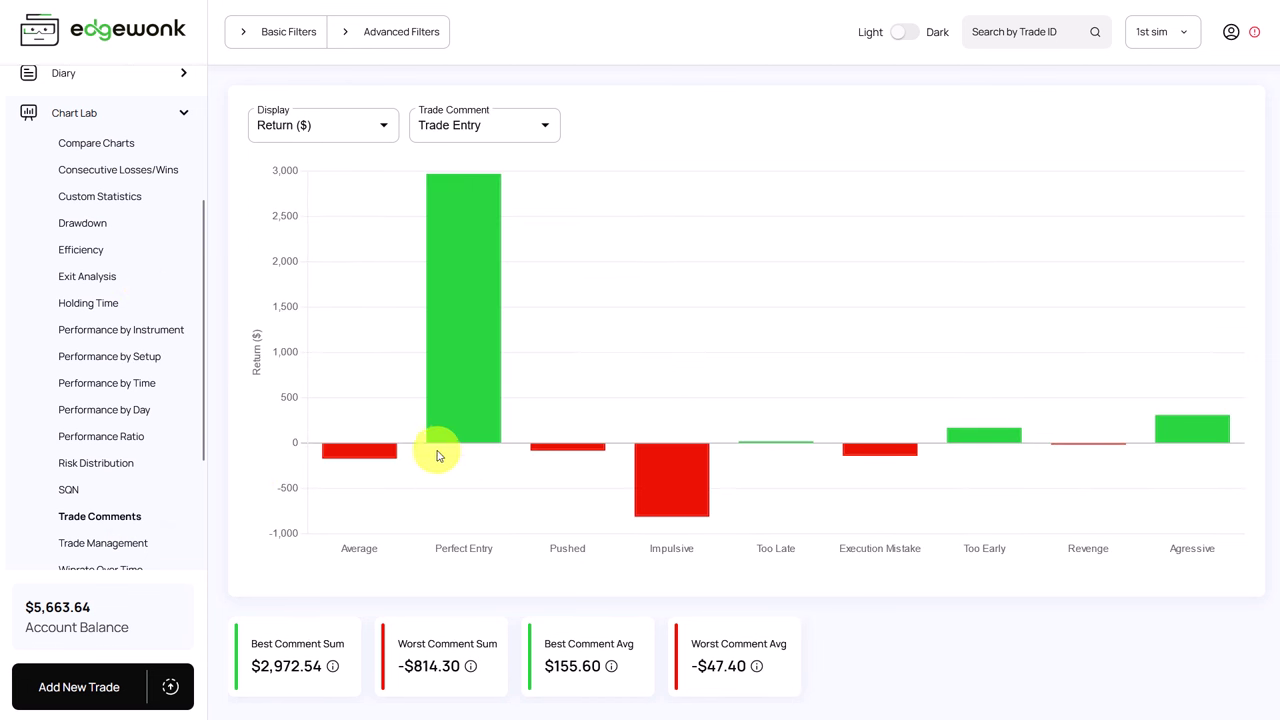
mouse_move(464, 355)
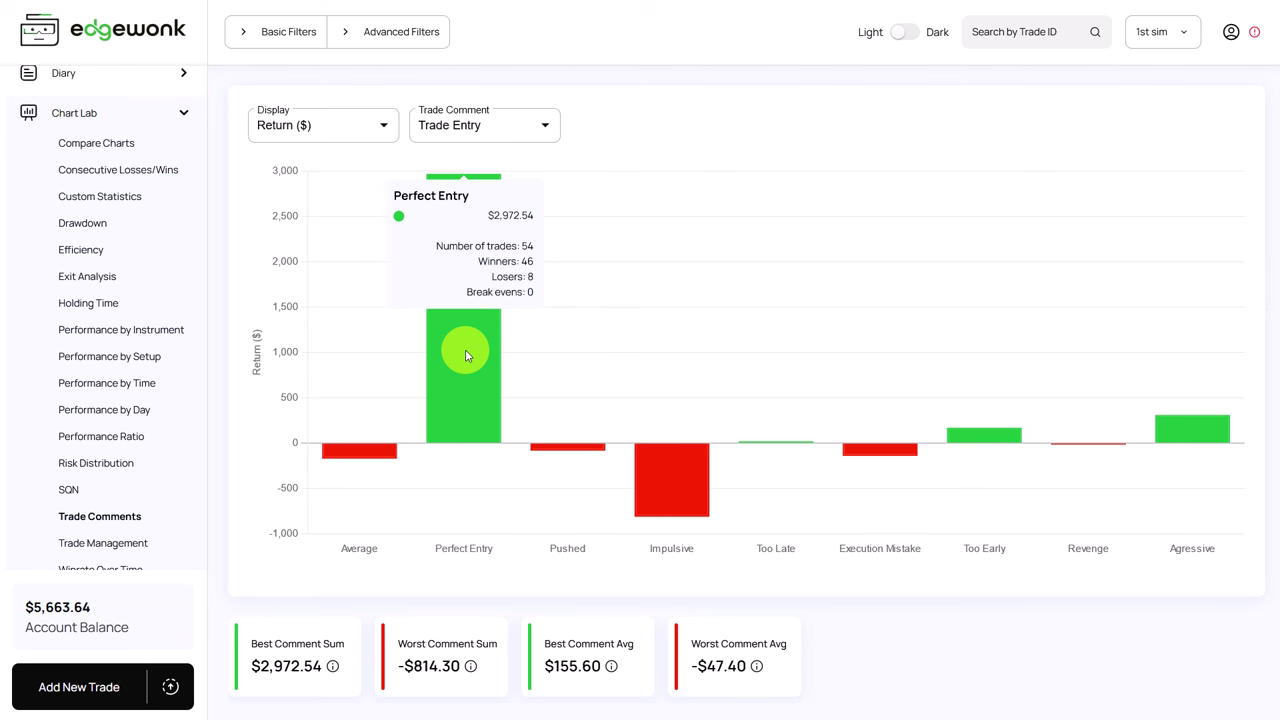
left_click(110, 383)
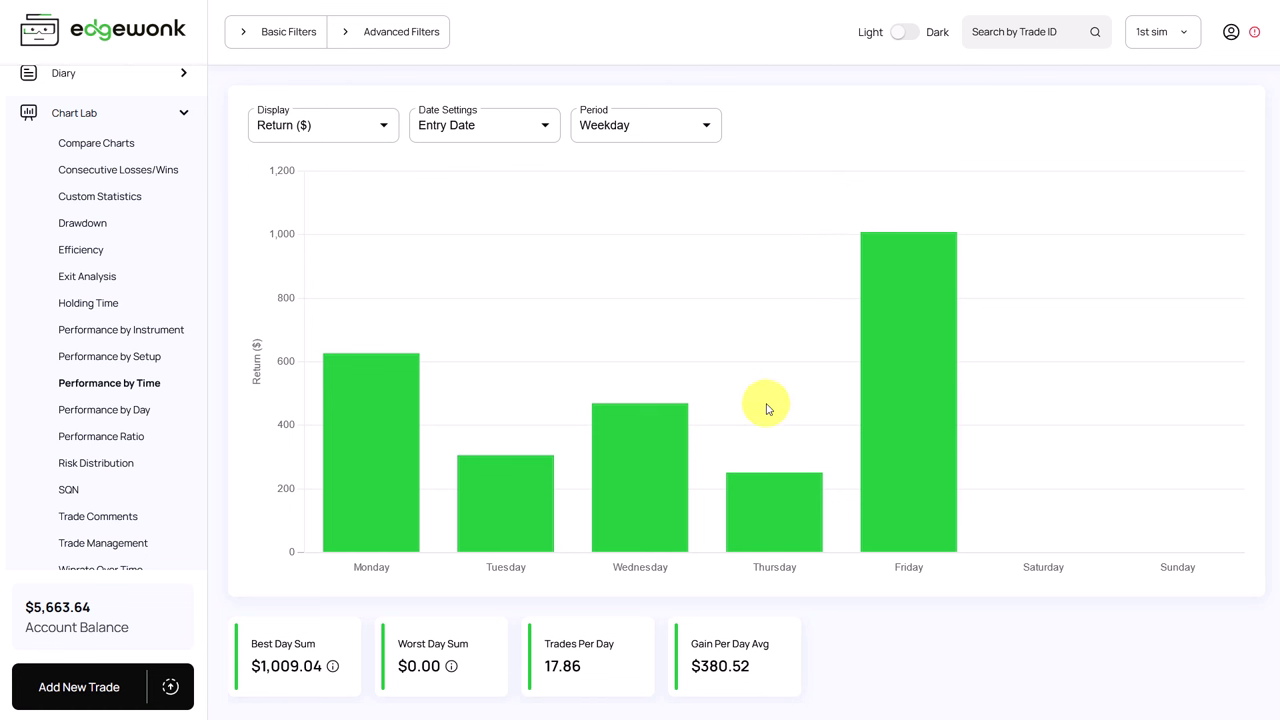
Step: Switch the time-performance Period from Weekday to Hour of Day
left_click(700, 125)
left_click(663, 129)
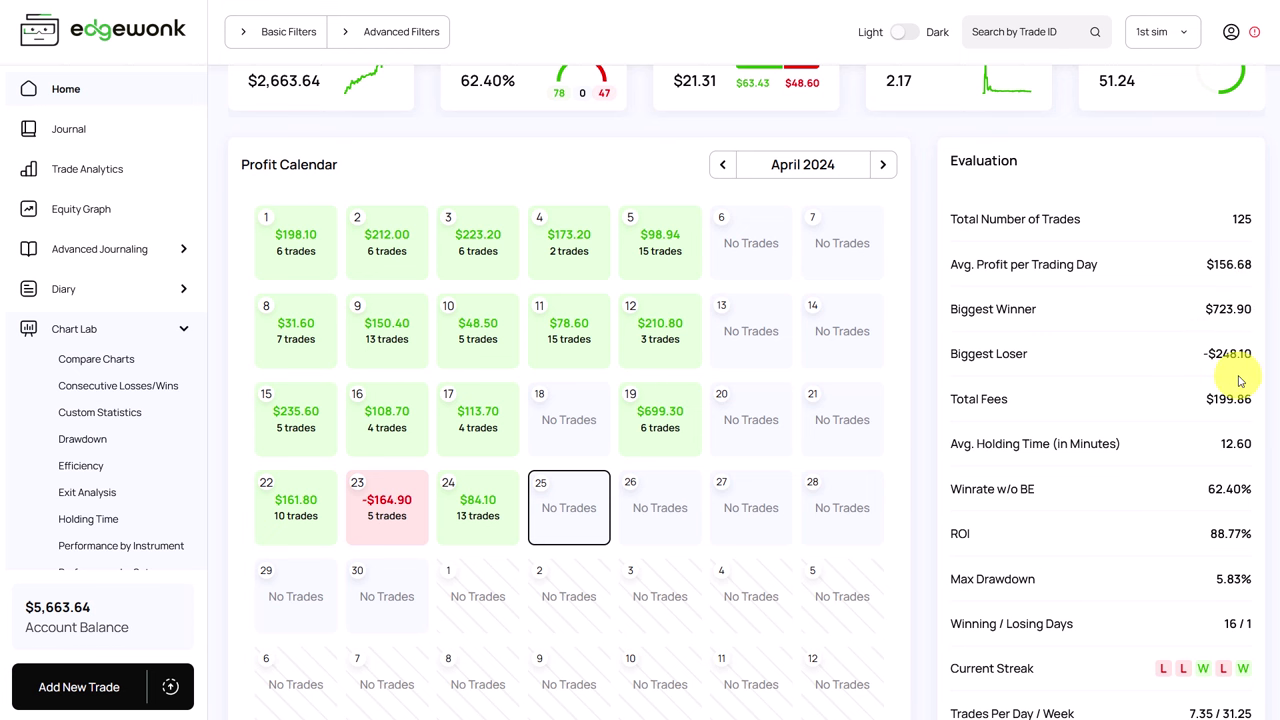
Step: Scroll the Home dashboard to review the Net Return cards, April 2024 Profit Calendar and Evaluation panel
scroll(743, 253, "up", 2)
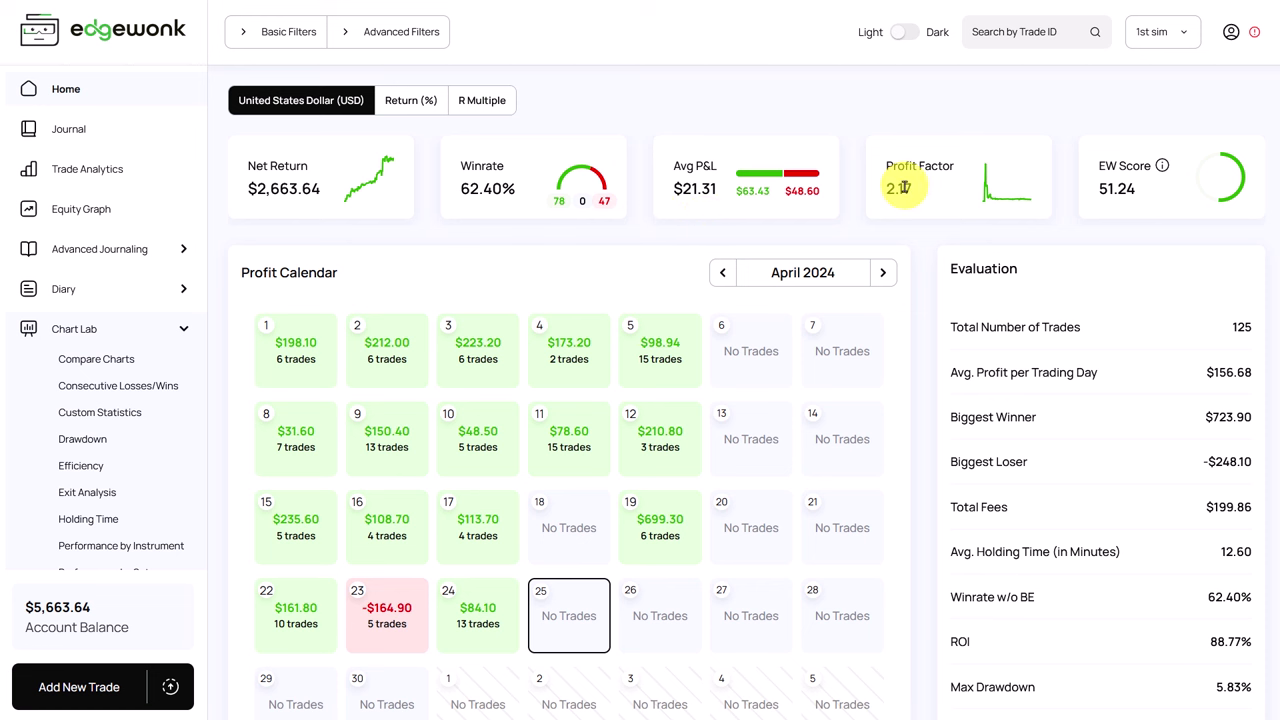
scroll(914, 423, "down", 5)
scroll(914, 428, "down", 1)
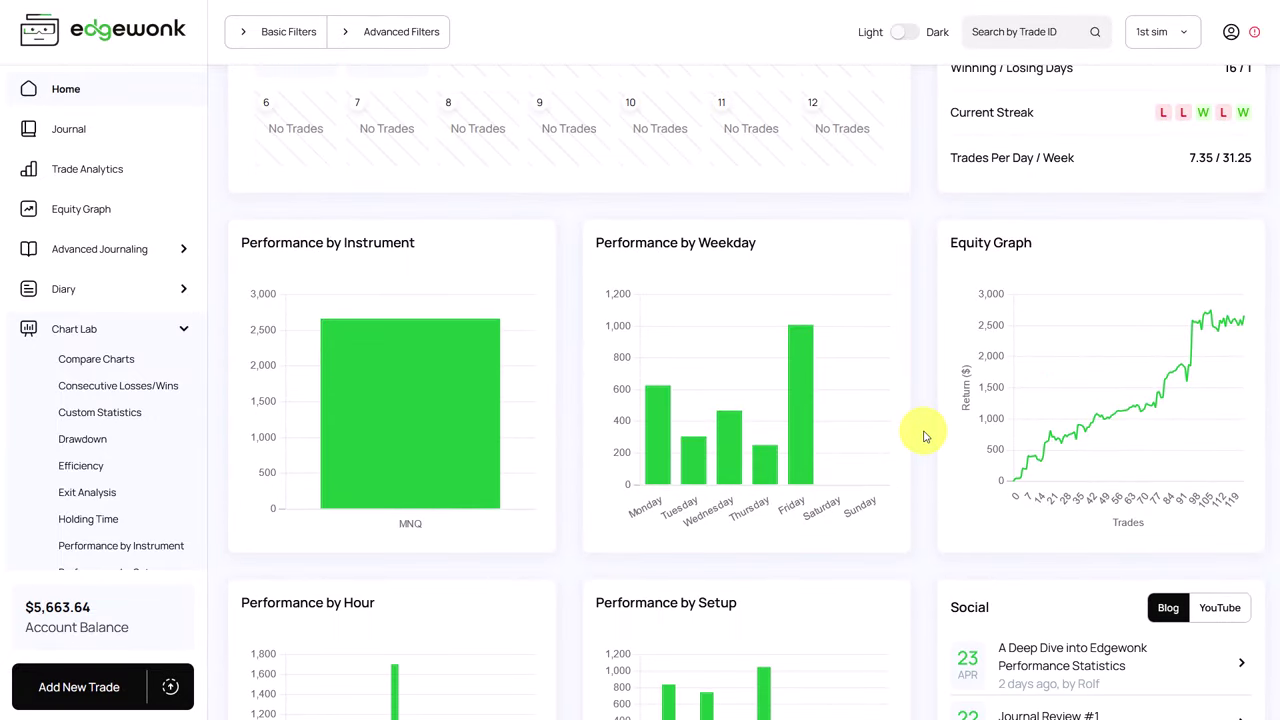
scroll(924, 436, "up", 4)
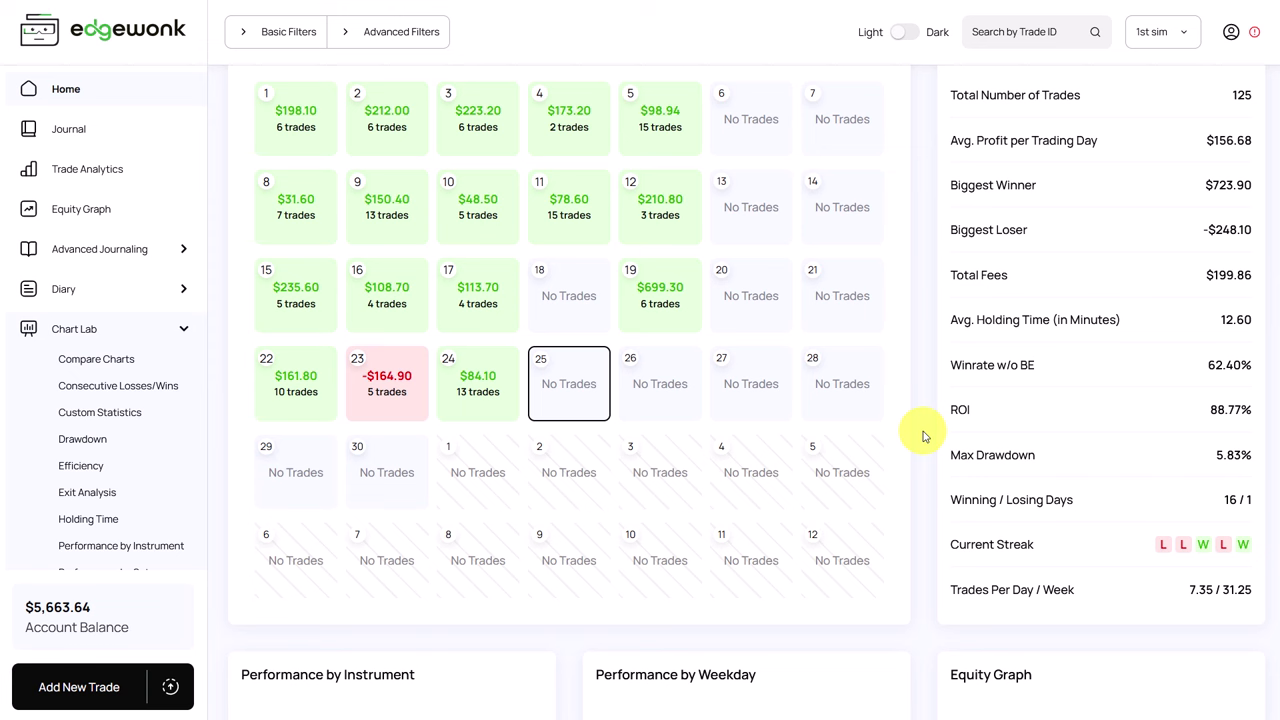
scroll(924, 436, "up", 2)
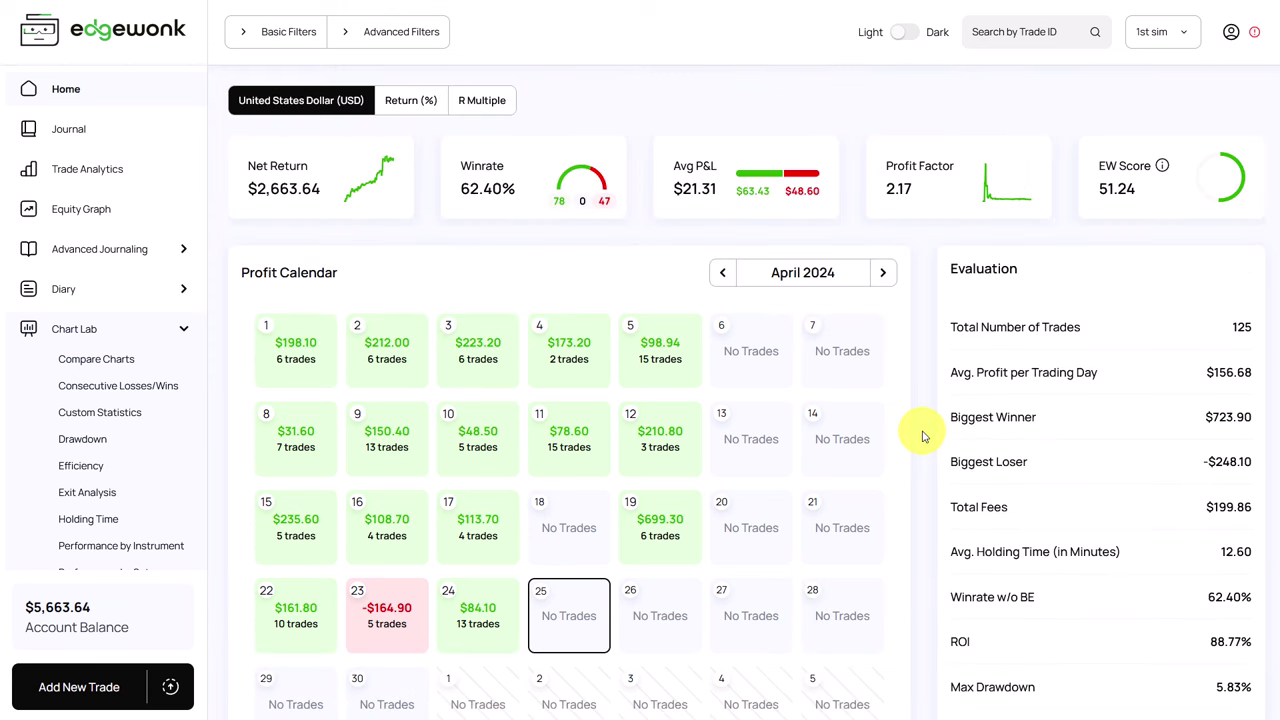